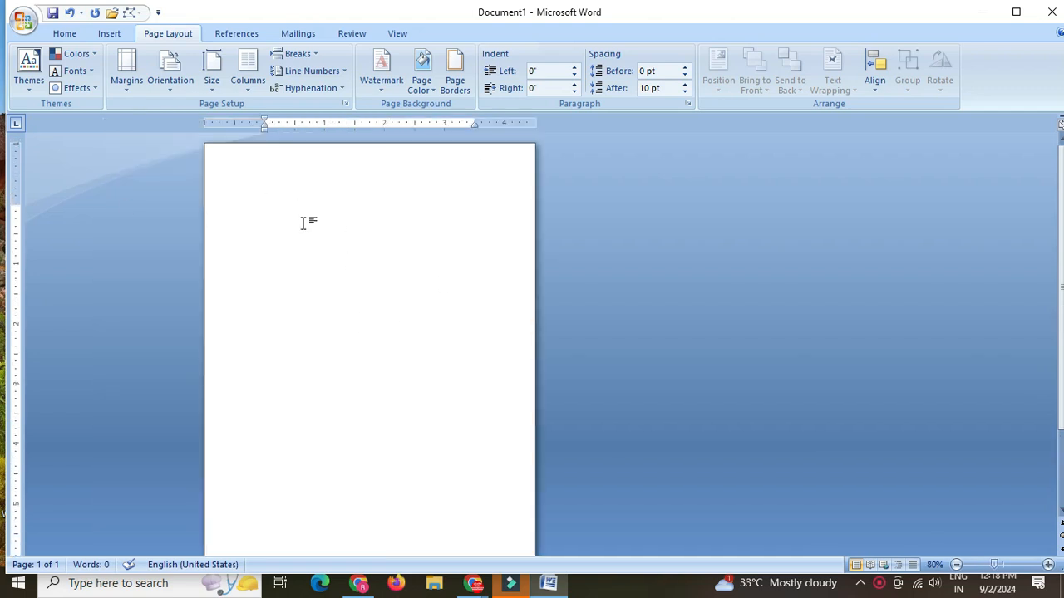
# - Shift the first-line indent out to near the page's edge and reduce the page's top margin
pyautogui.moveTo(262, 118); pyautogui.dragTo(213, 125)
pyautogui.moveTo(14, 203); pyautogui.dragTo(13, 165)
# - Set the text font to Cambria (Headings) at size 18 for the first line
pyautogui.click(75, 36)
pyautogui.click(283, 62)
pyautogui.click(283, 62)
pyautogui.click(283, 62)
pyautogui.click(284, 62)
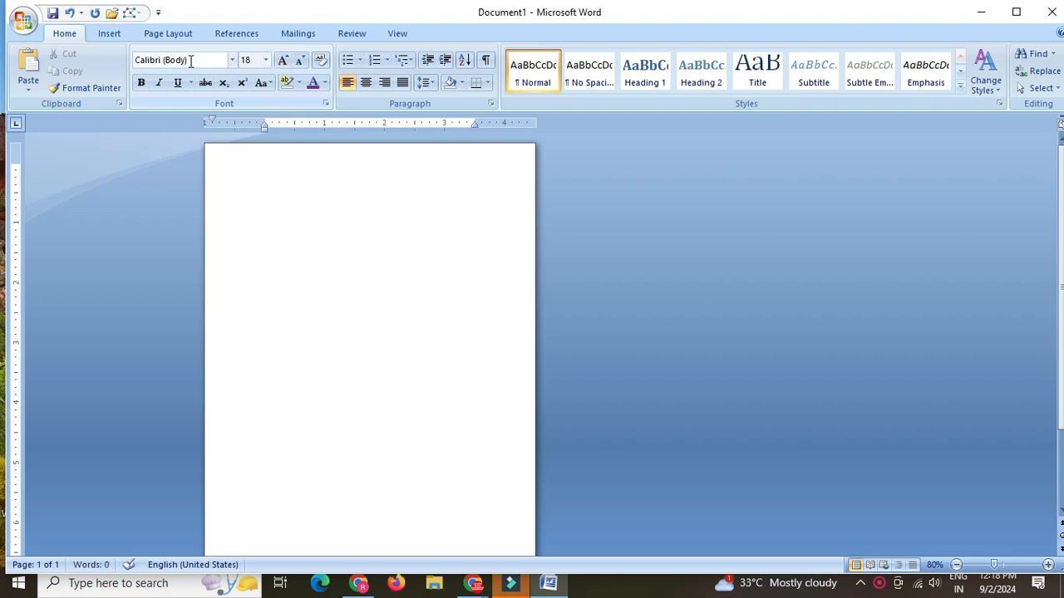
pyautogui.click(231, 60)
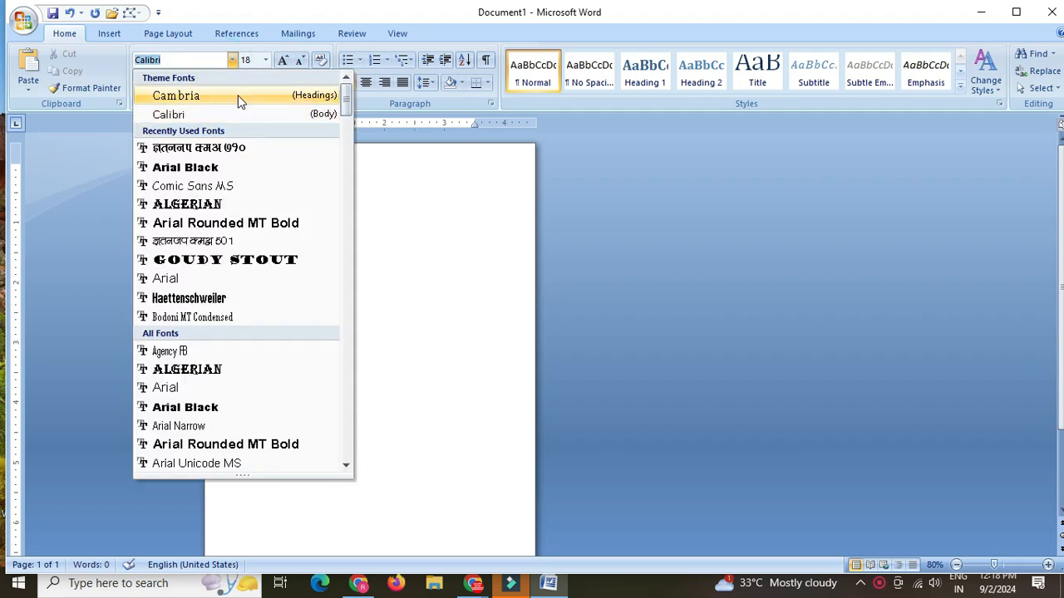
pyautogui.click(279, 97)
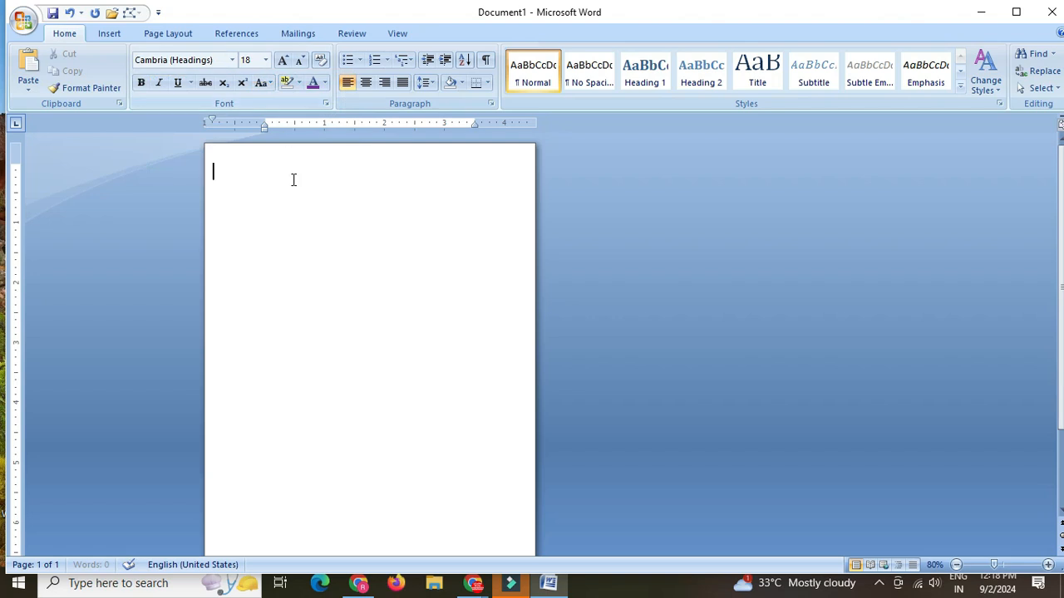
# - Write a line with "Name:" and "Date:" fields, each followed by a dotted blank, with tab spacing between them
pyautogui.write('Name')
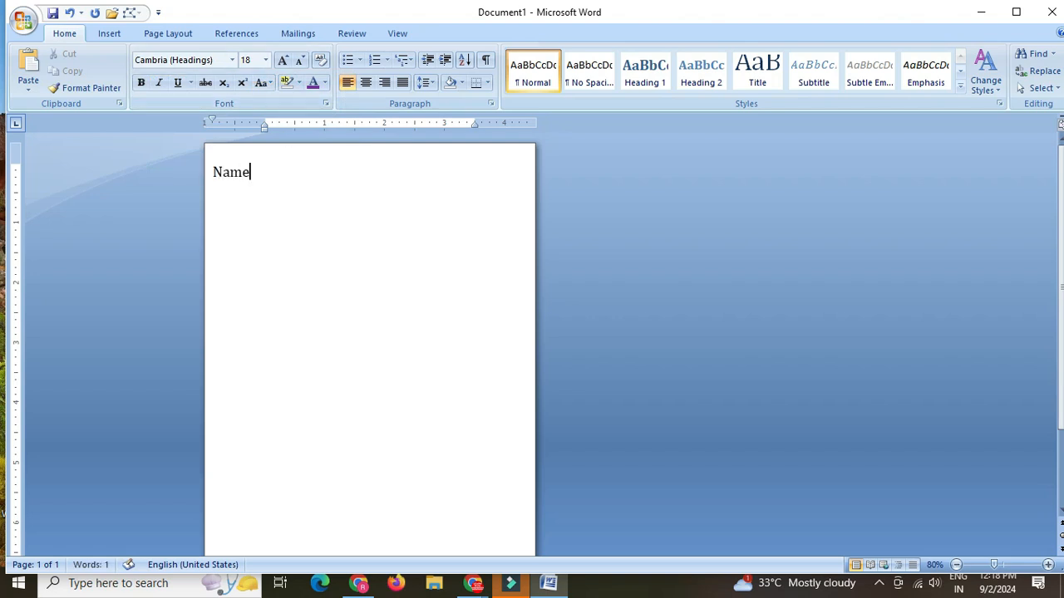
pyautogui.write(':..................')
pyautogui.press('Tab')
pyautogui.press('Tab')
pyautogui.write('Da')
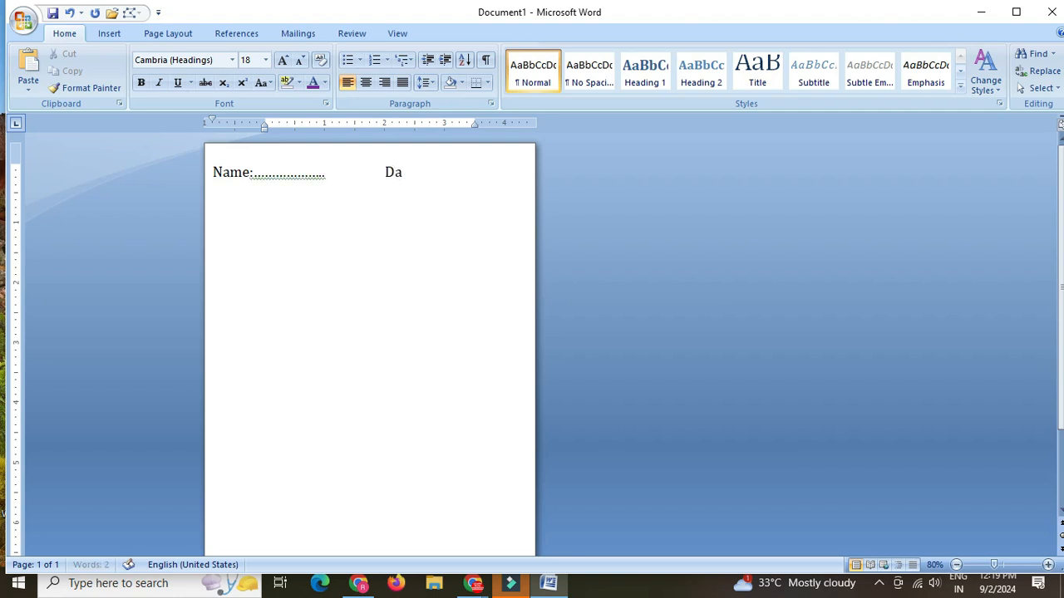
pyautogui.write('te:...........')
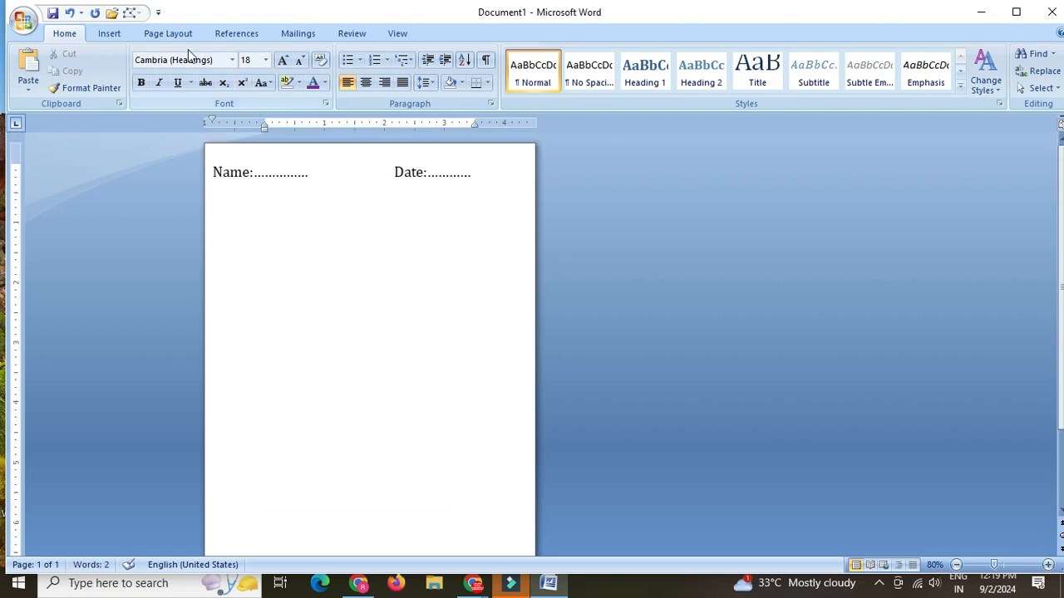
# - Insert the picture of a white cross in a red circle from the Downloads folder
pyautogui.click(118, 32)
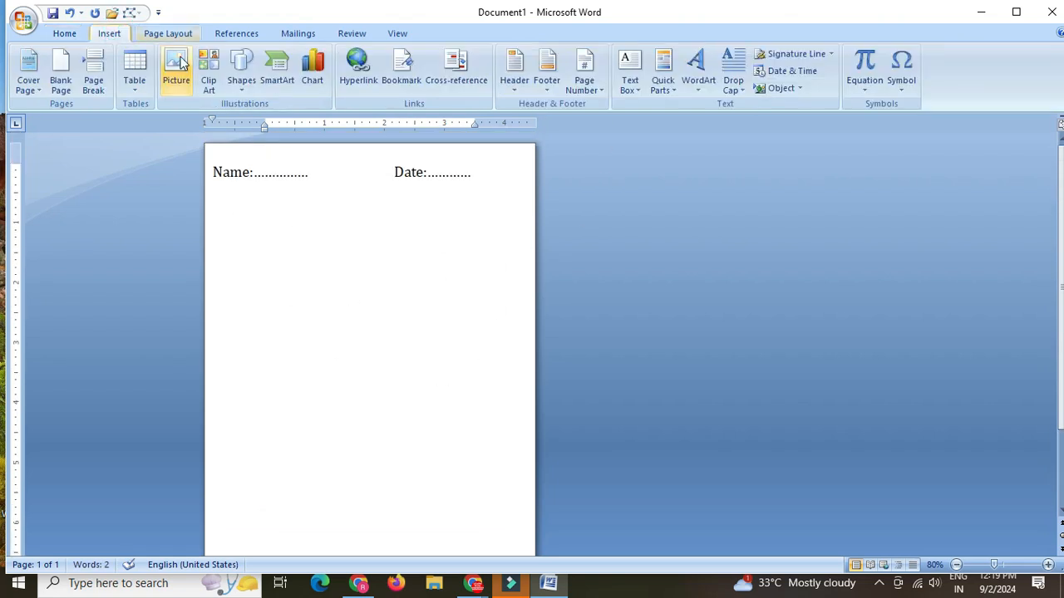
pyautogui.click(181, 85)
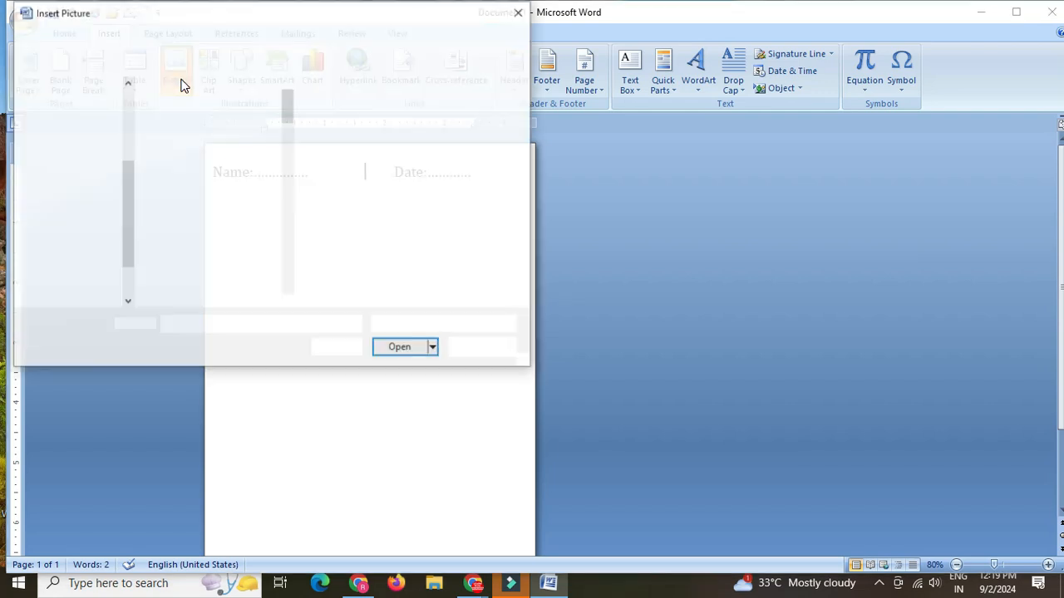
pyautogui.click(98, 168)
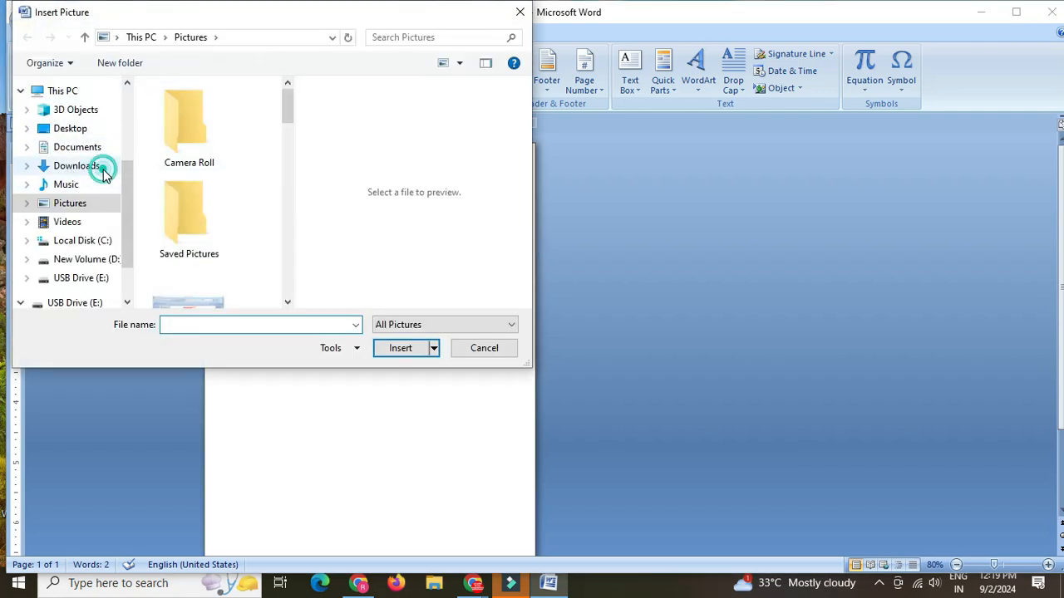
pyautogui.doubleClick(201, 155)
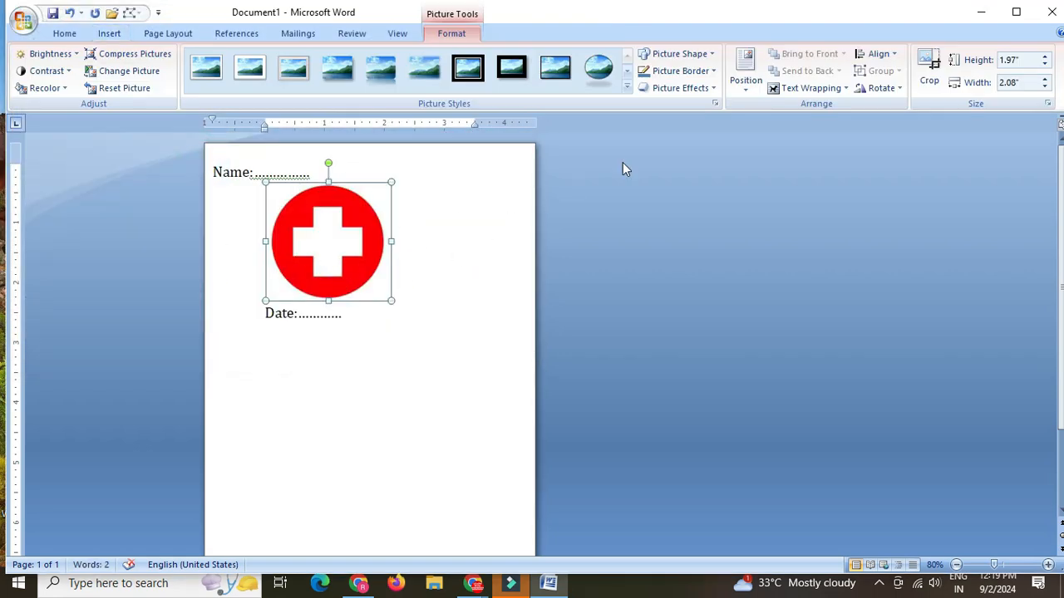
# - Set the cross picture's text wrapping to Square and move it below the Name and Date line
pyautogui.click(799, 88)
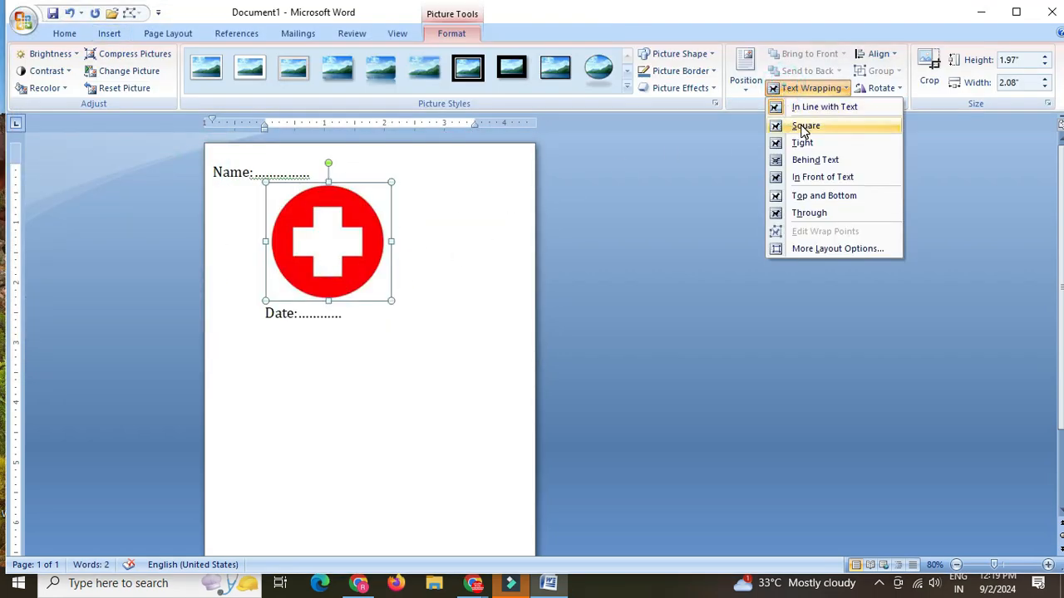
pyautogui.click(815, 132)
pyautogui.moveTo(342, 261); pyautogui.dragTo(365, 388)
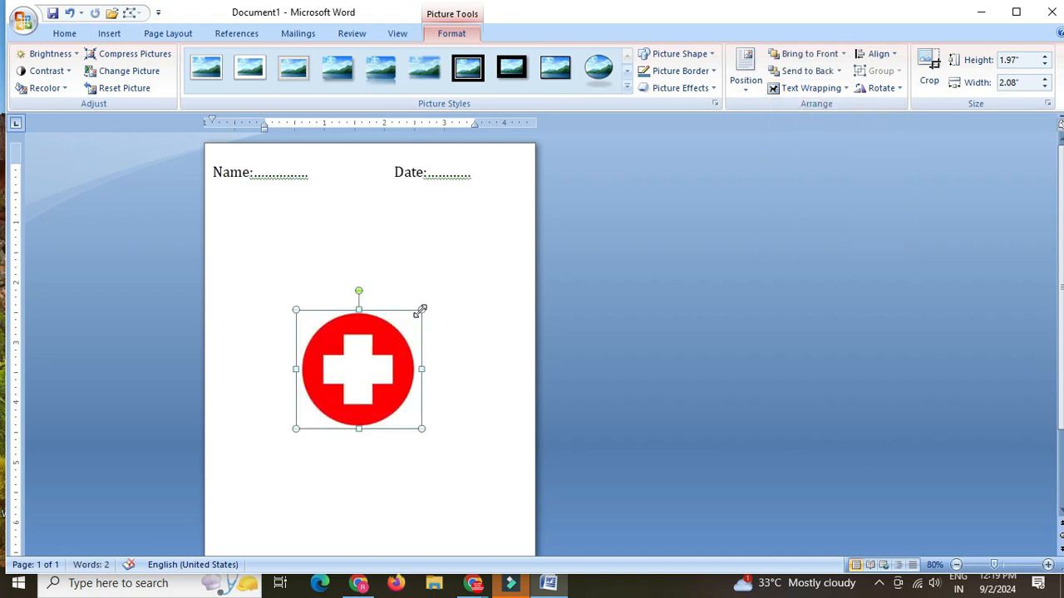
# - Enlarge the cross picture to about 3.62" high by 3.83" wide and centre it across the page
pyautogui.moveTo(422, 310); pyautogui.dragTo(525, 269)
pyautogui.moveTo(439, 327); pyautogui.dragTo(396, 374)
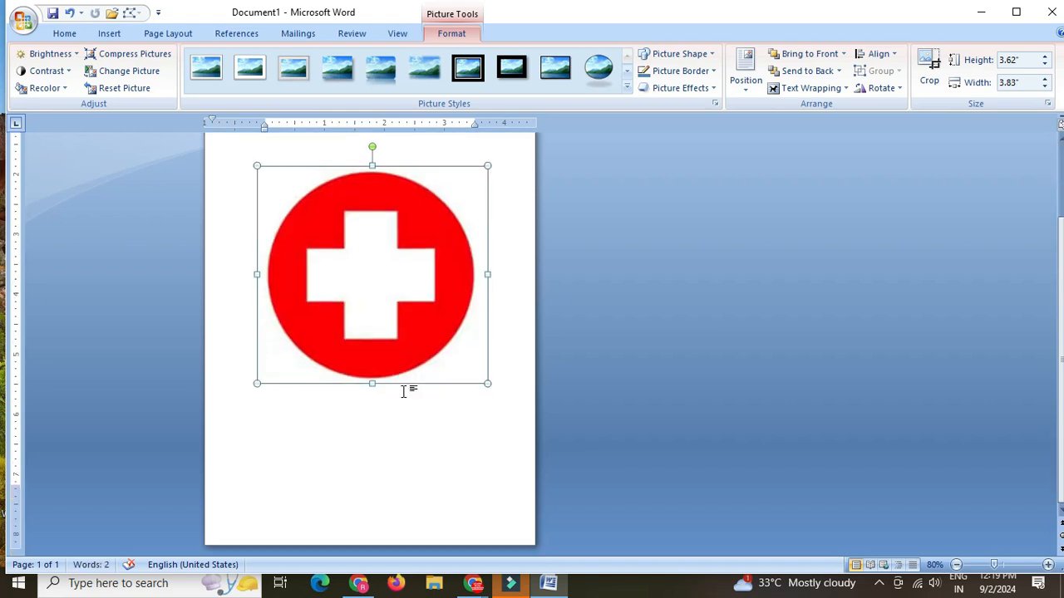
pyautogui.moveTo(373, 377); pyautogui.dragTo(375, 374)
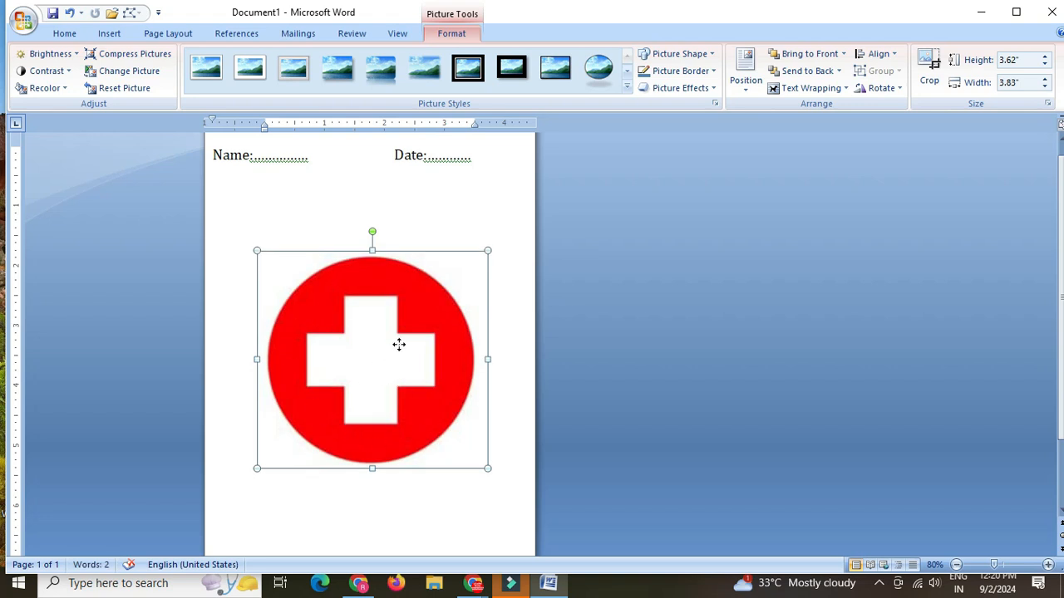
# - Raise the cross picture's brightness in Format Picture to fade the red circle to a pale pink, watermark-like tint
pyautogui.rightClick(399, 344)
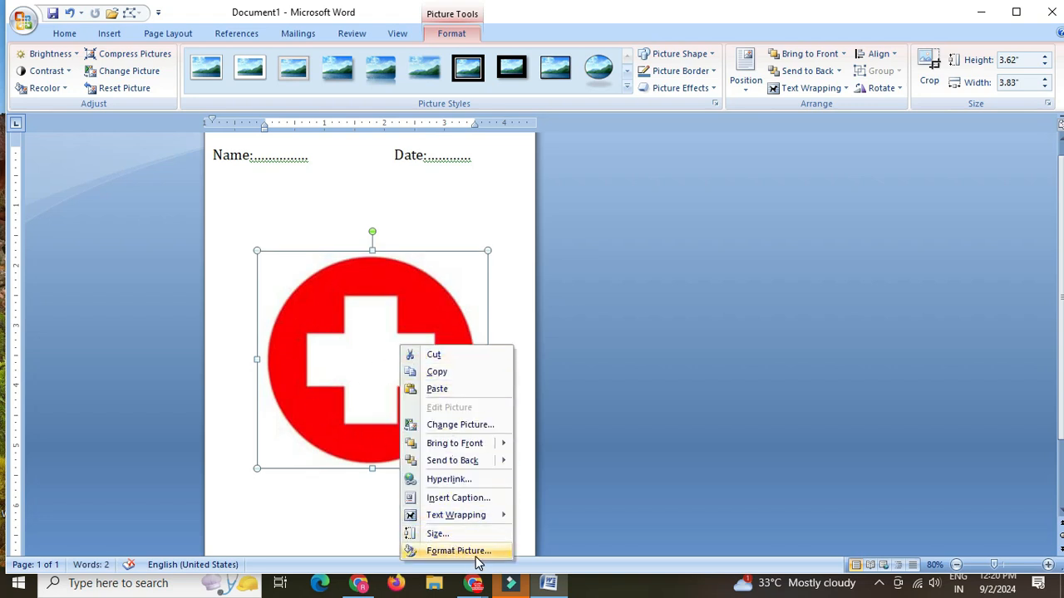
pyautogui.click(442, 552)
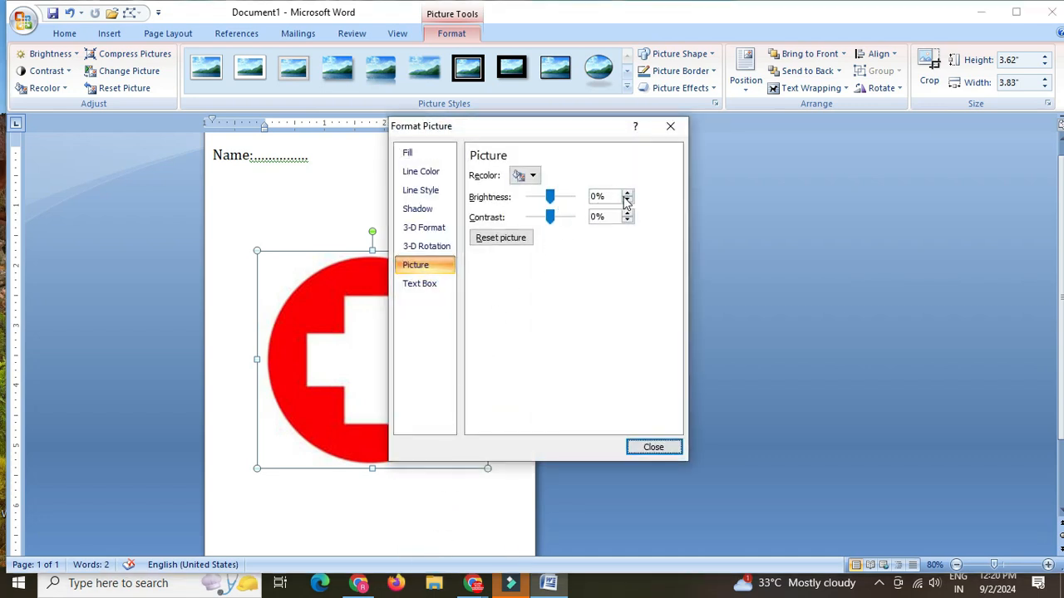
pyautogui.moveTo(629, 196); pyautogui.dragTo(629, 196)
pyautogui.click(655, 447)
pyautogui.scroll(-2, 424, 440)
pyautogui.click(407, 453)
pyautogui.scroll(2, 349, 399)
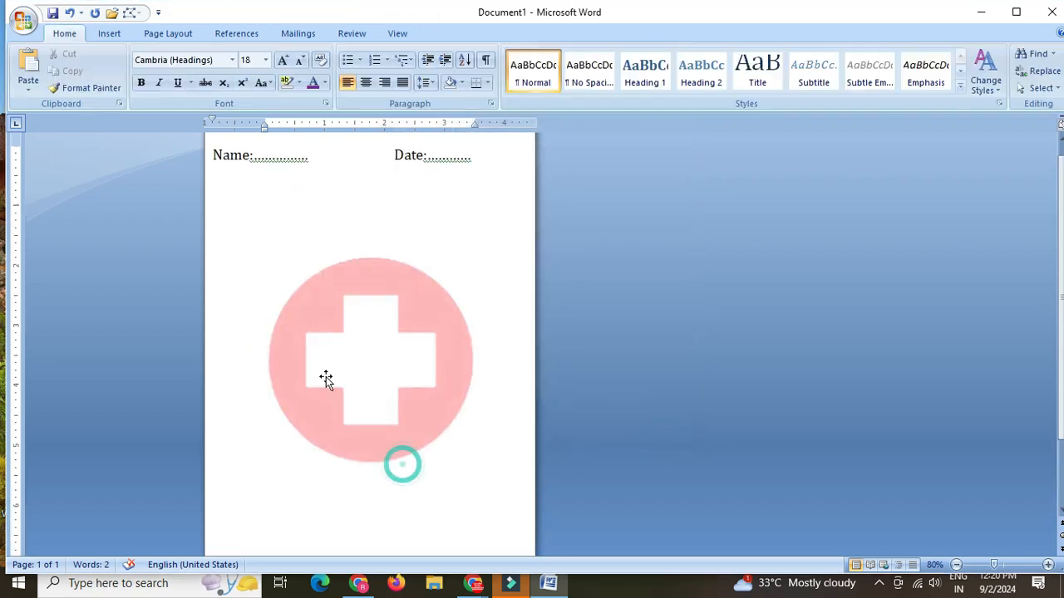
# - Draw a rectangle about 1.57" high by 5.48" wide across the bottom of the page, reaching the page's left edge
pyautogui.scroll(-2, 404, 358)
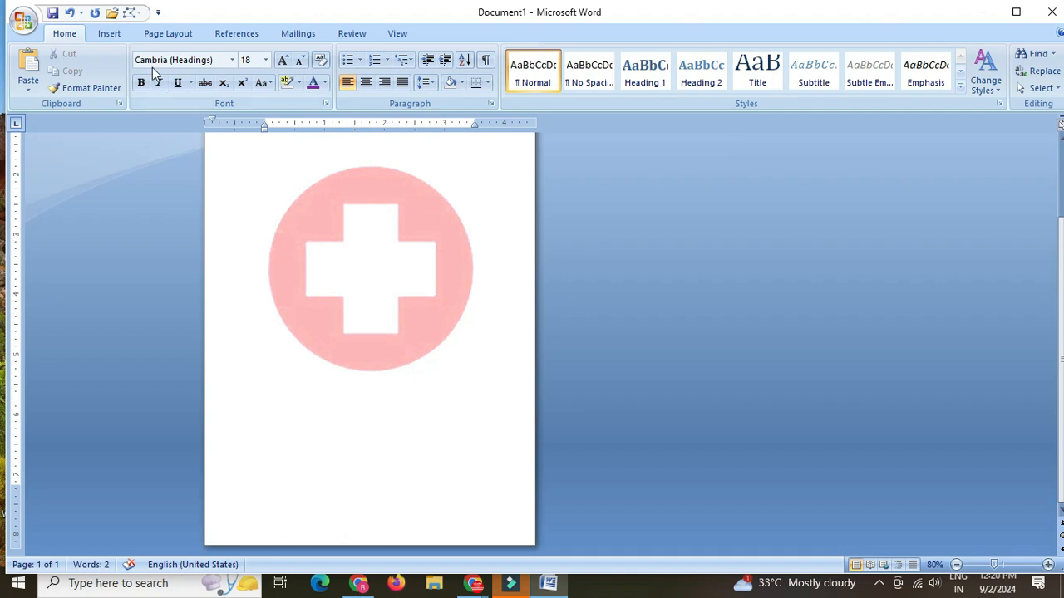
pyautogui.click(110, 33)
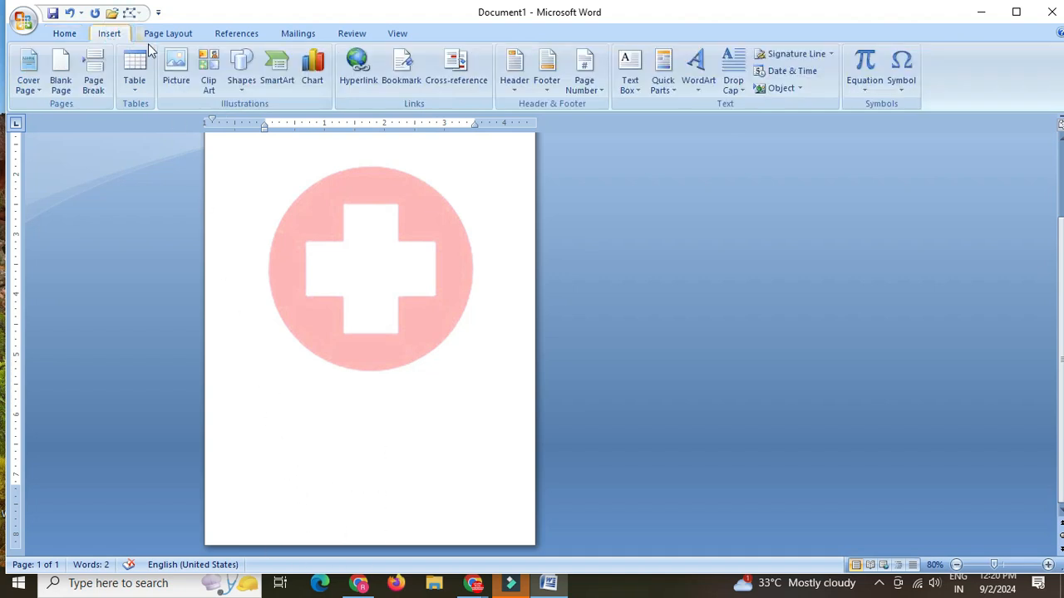
pyautogui.click(243, 87)
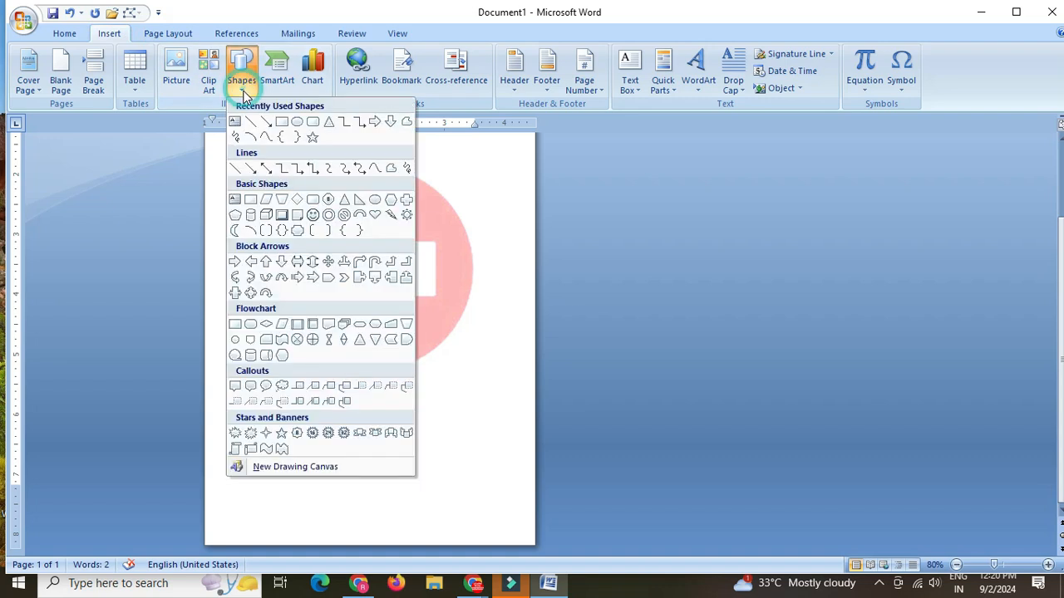
pyautogui.click(283, 125)
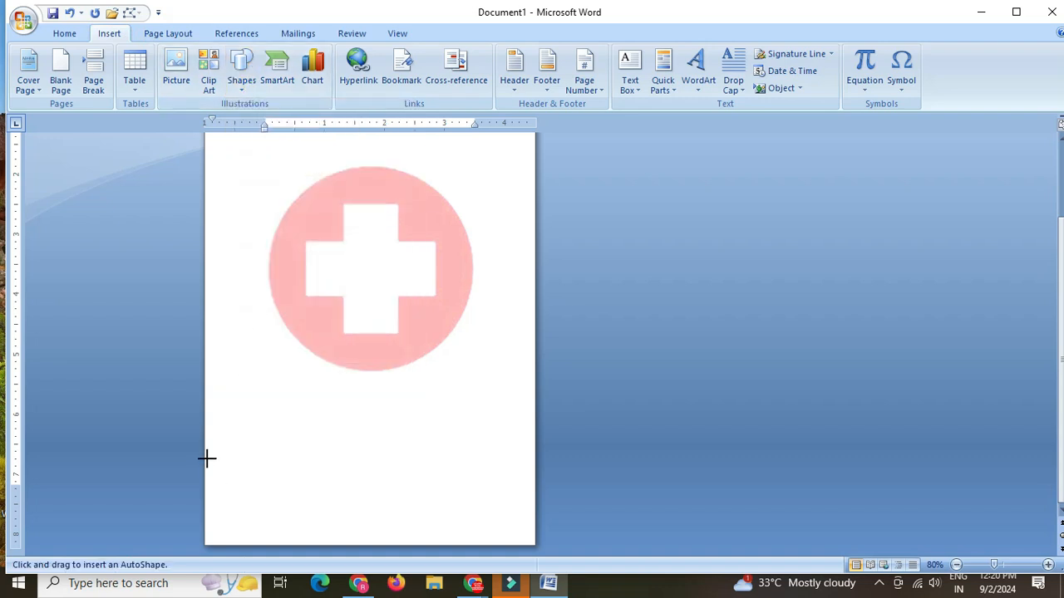
pyautogui.moveTo(209, 449)
pyautogui.mouseDown()
pyautogui.moveTo(526, 442)
pyautogui.moveTo(533, 544)
pyautogui.mouseUp()
pyautogui.moveTo(211, 494); pyautogui.dragTo(204, 497)
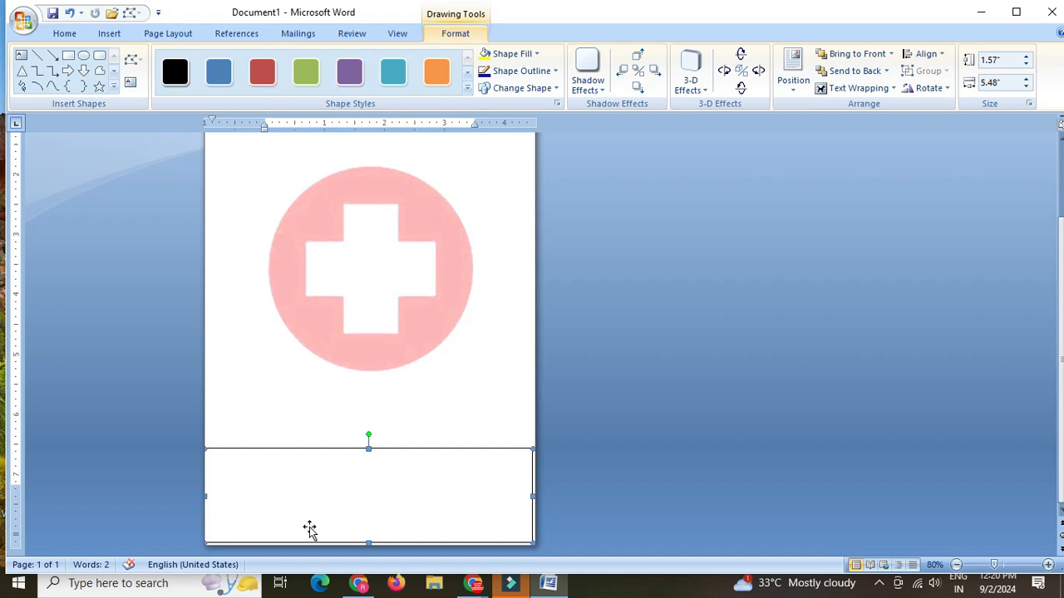
# - Enable text in the bottom rectangle and set its font to Kruti Dev 710 at size 18
pyautogui.rightClick(335, 500)
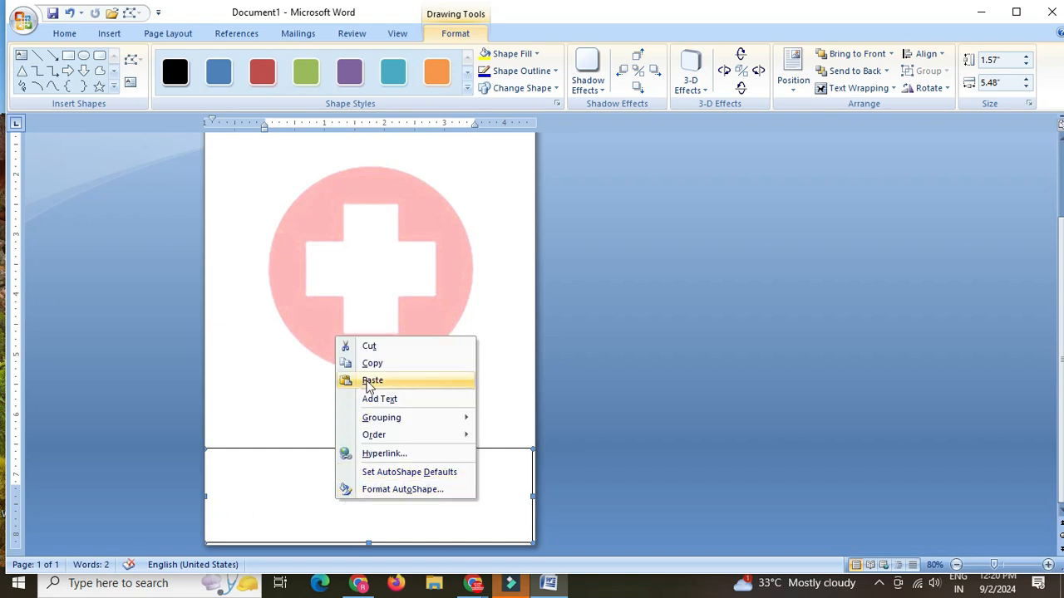
pyautogui.click(406, 403)
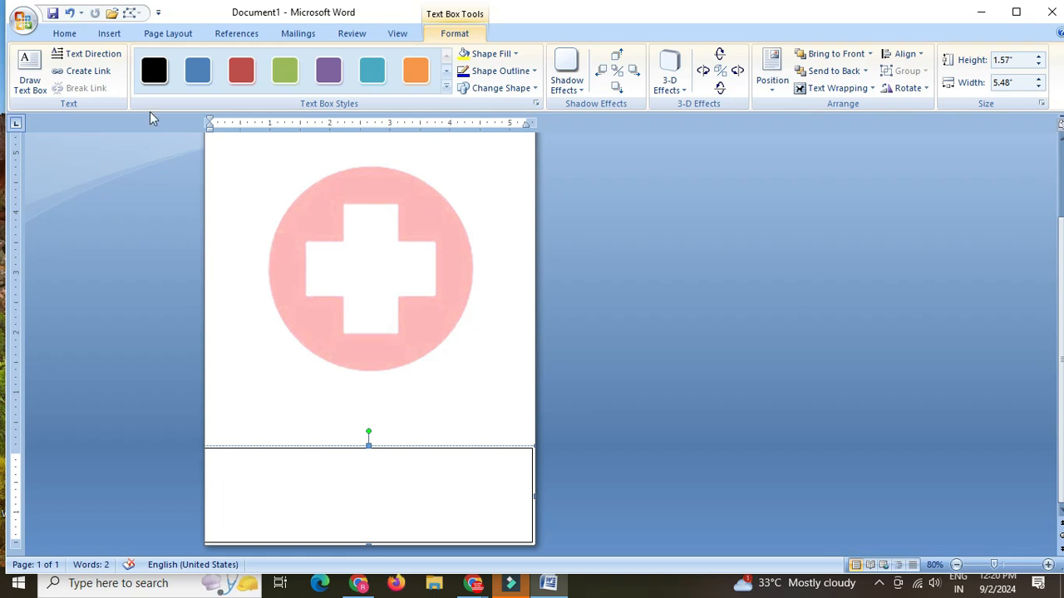
pyautogui.click(65, 34)
pyautogui.click(282, 60)
pyautogui.click(283, 60)
pyautogui.click(283, 61)
pyautogui.click(283, 60)
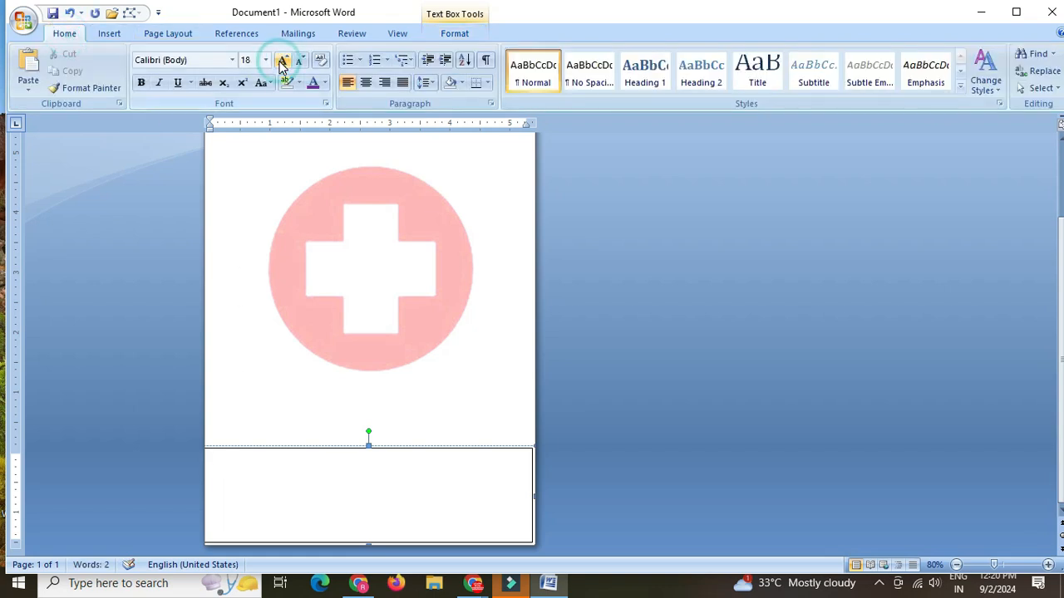
pyautogui.click(233, 61)
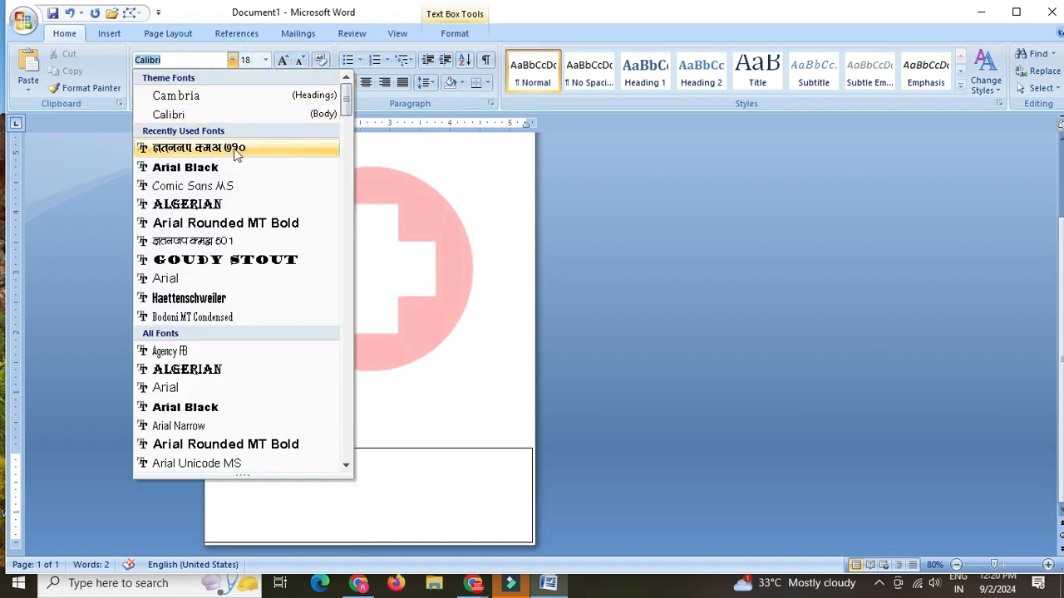
pyautogui.click(258, 150)
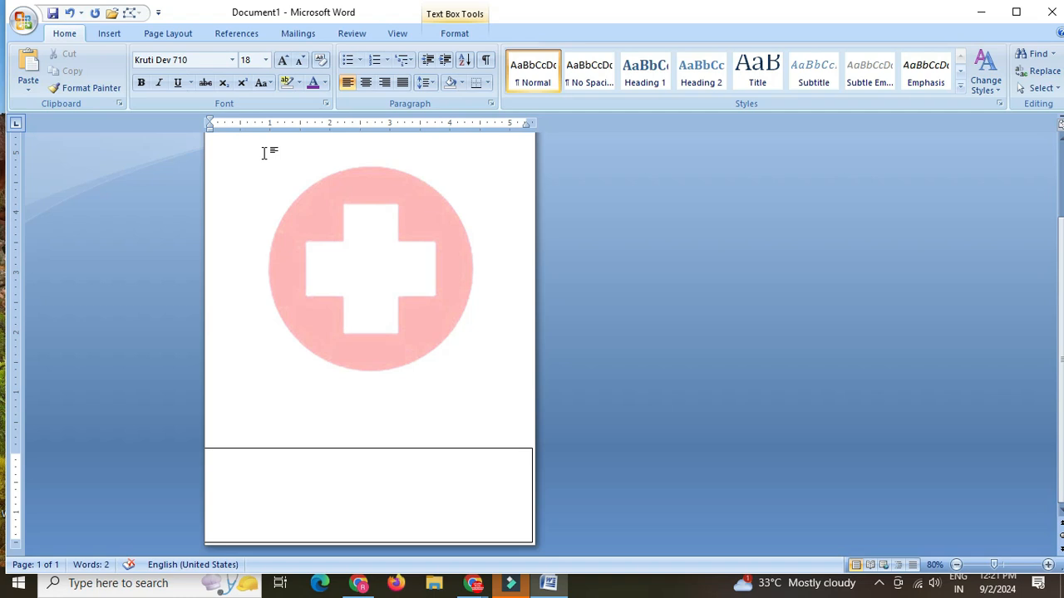
# - Enter "हमारे यहाँ सभी प्रकार की दवाईयाँ उचित मूल्य पर मिलती हैं।" in the rectangle, adding the ँ mark of "यहाँ" as a symbol
pyautogui.write('fgekjs ;')
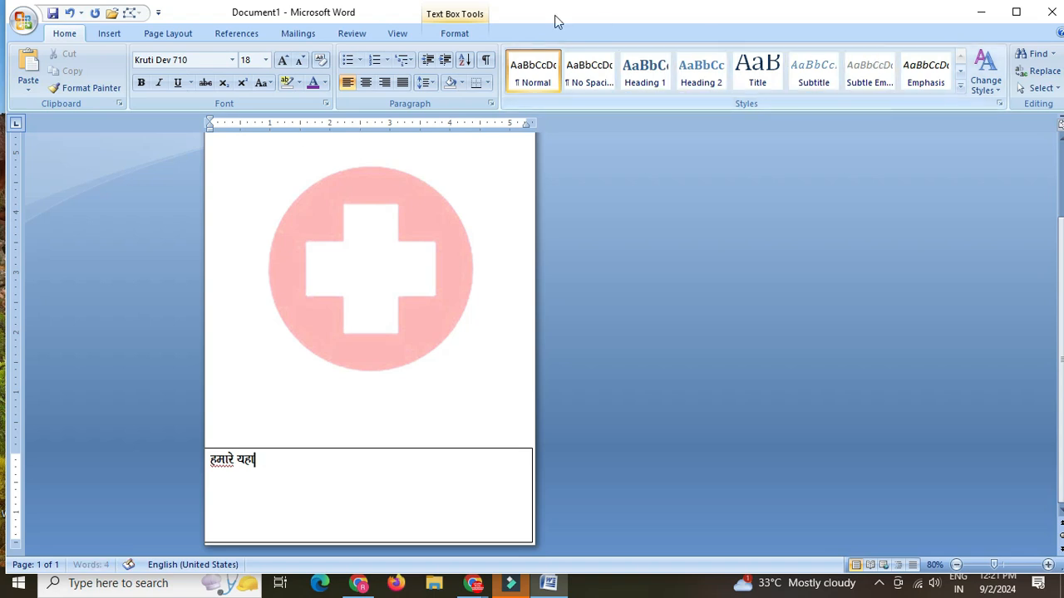
pyautogui.click(110, 35)
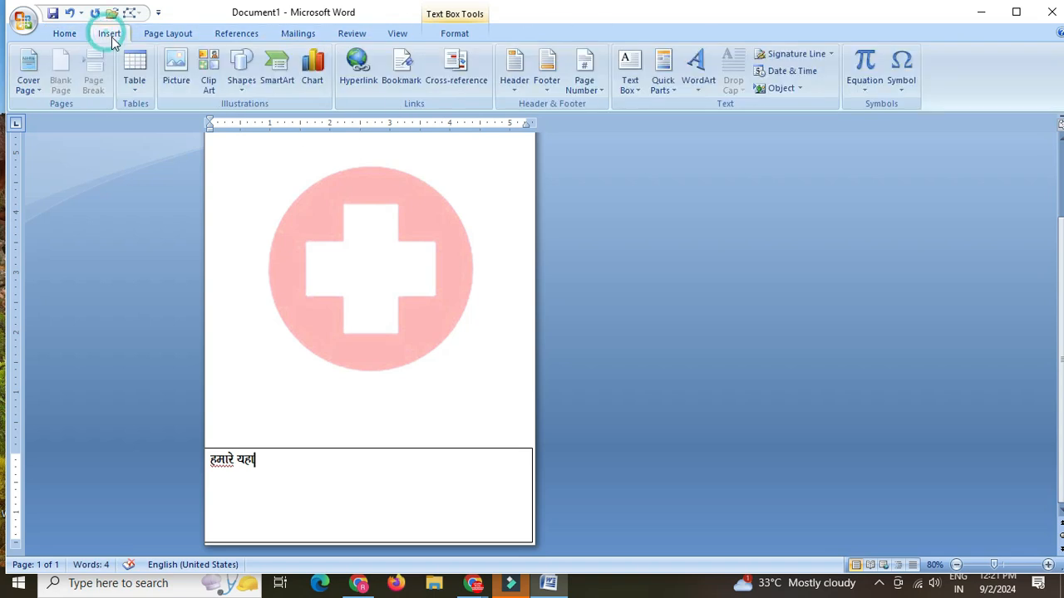
pyautogui.click(901, 87)
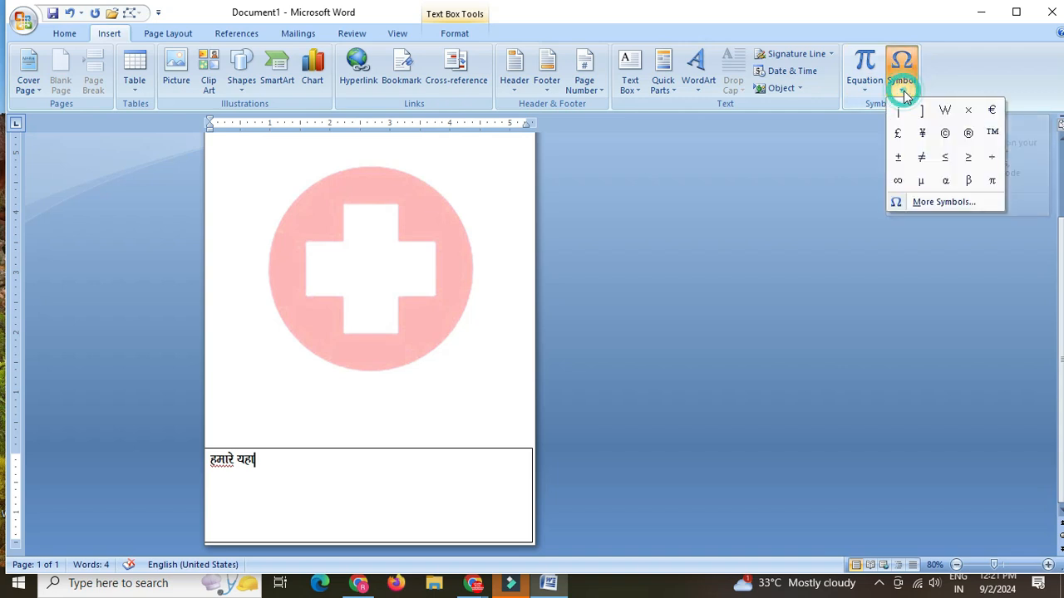
pyautogui.click(910, 203)
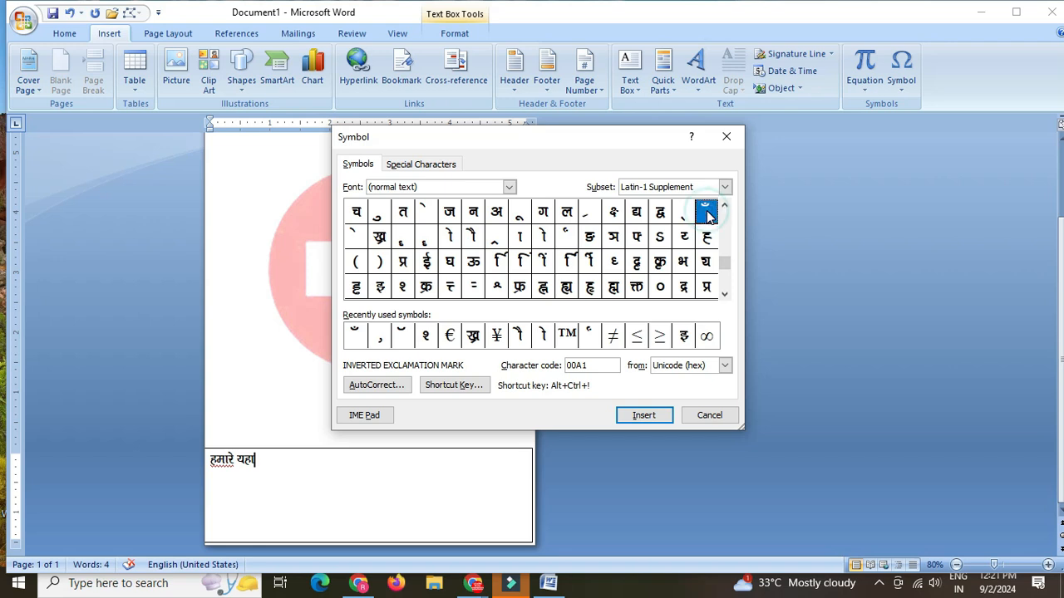
pyautogui.click(635, 416)
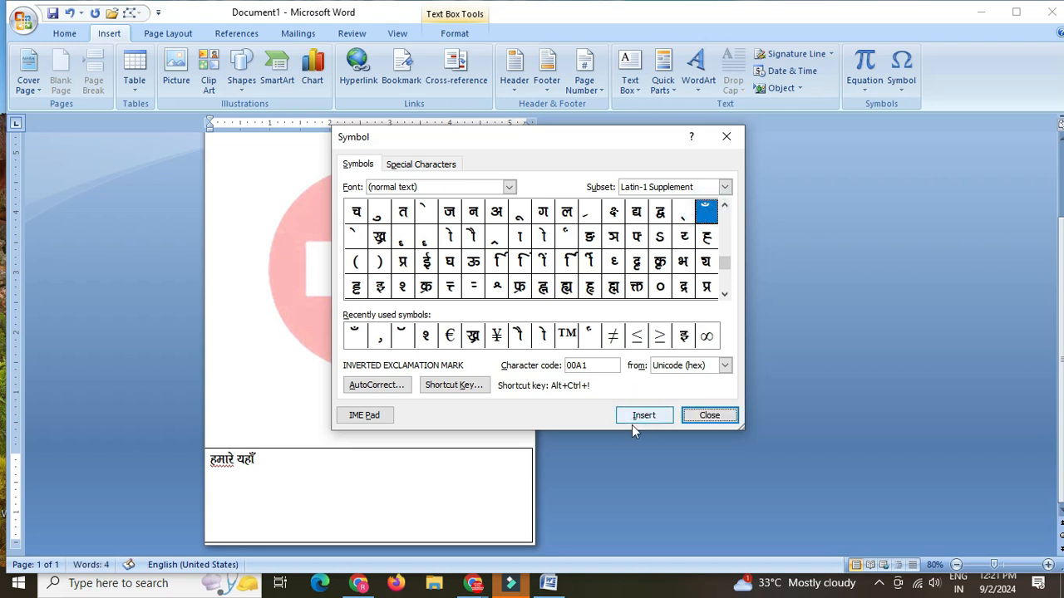
pyautogui.click(703, 416)
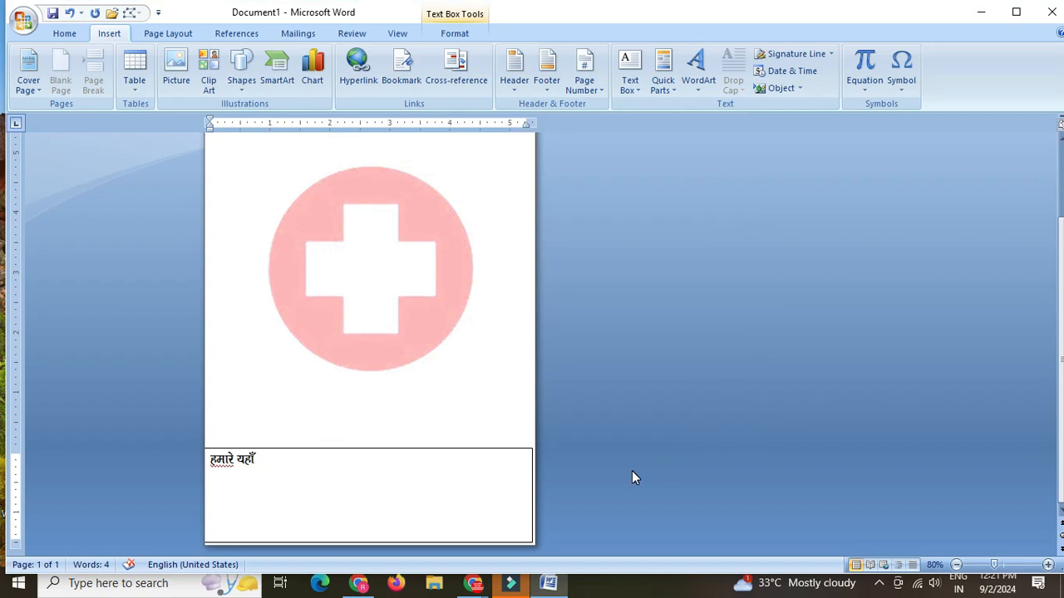
pyautogui.write('स')
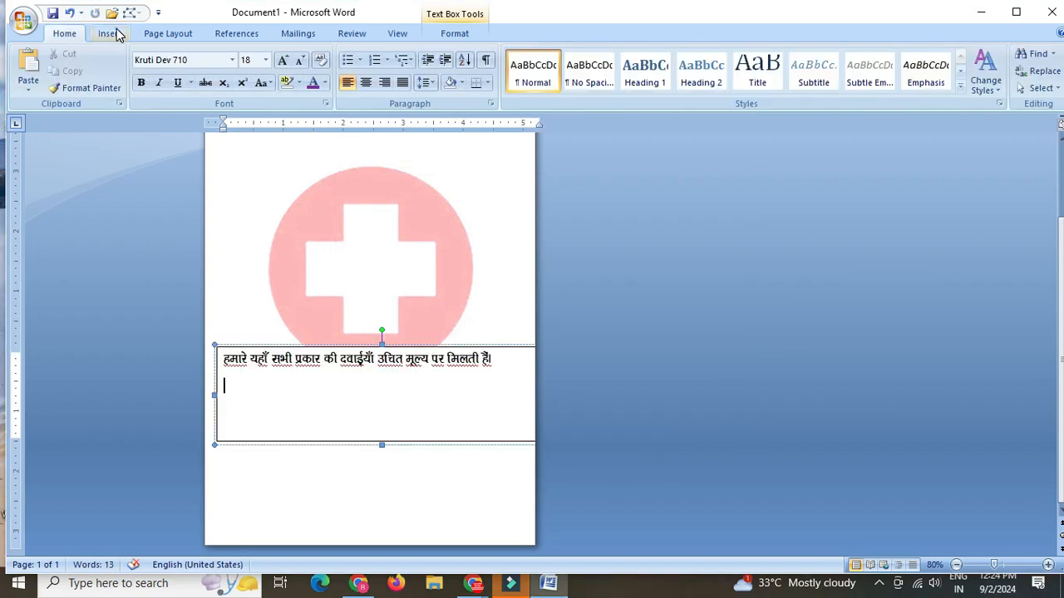
# - Insert the red cross logo picture from the Downloads folder into the document
pyautogui.click(123, 35)
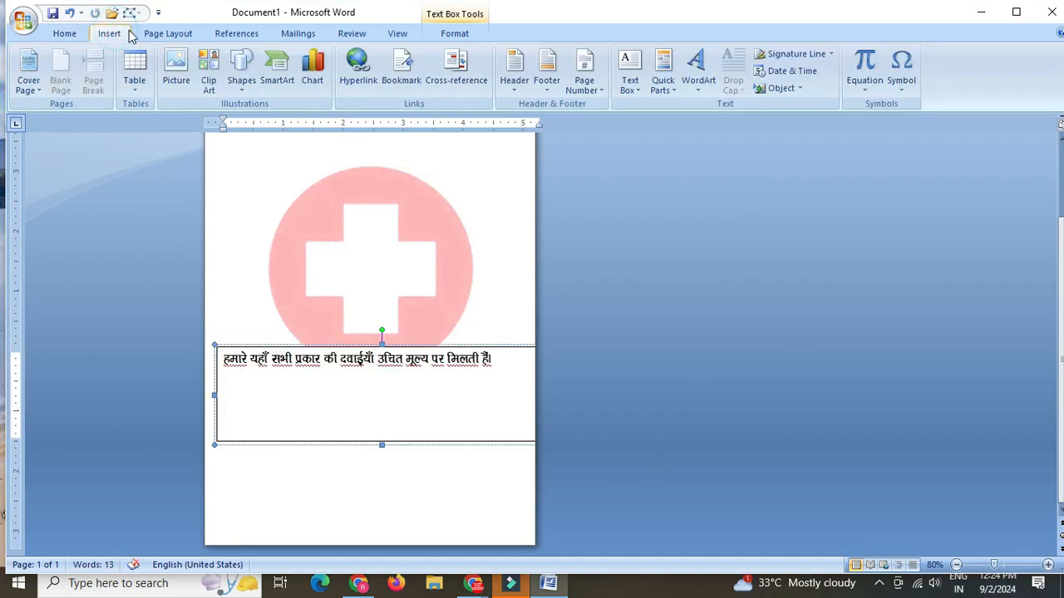
pyautogui.click(178, 69)
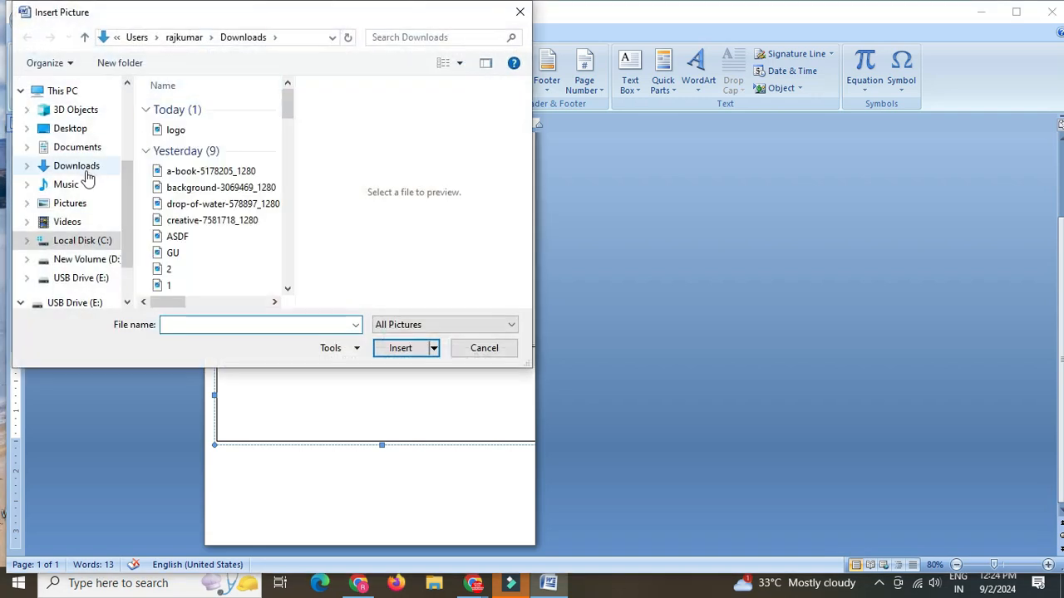
pyautogui.click(85, 168)
pyautogui.doubleClick(198, 166)
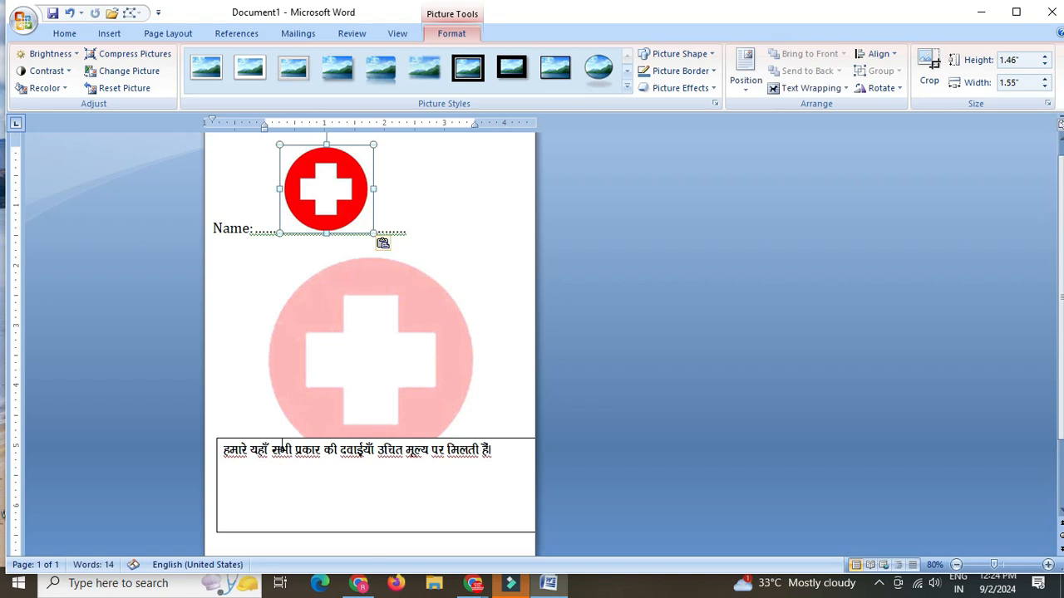
# - Move the Hindi text rectangle up the page to free the space at the page's bottom
pyautogui.moveTo(307, 500); pyautogui.dragTo(302, 450)
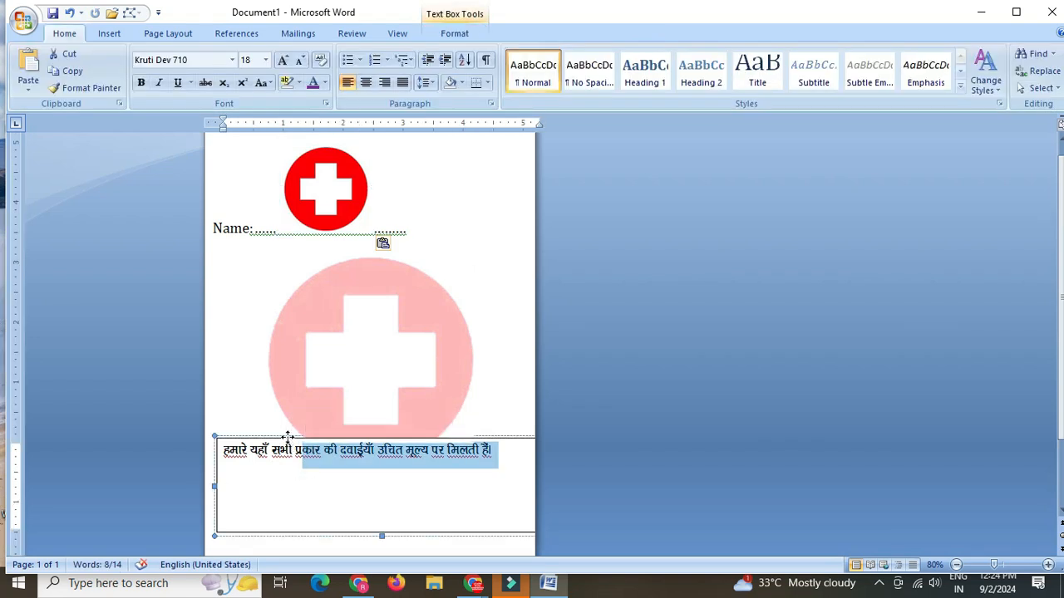
pyautogui.click(287, 438)
pyautogui.moveTo(286, 406); pyautogui.dragTo(286, 366)
# - Make the new red cross float at the page's lower-left corner by changing its text wrapping, and shrink it to about 0.82" high by 0.87" wide
pyautogui.click(308, 171)
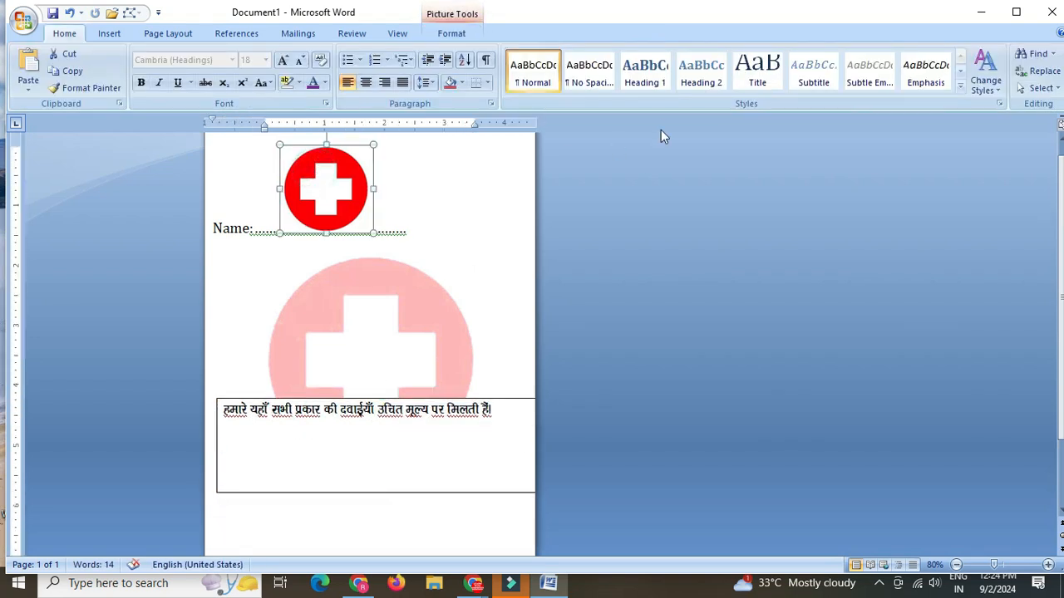
pyautogui.click(451, 33)
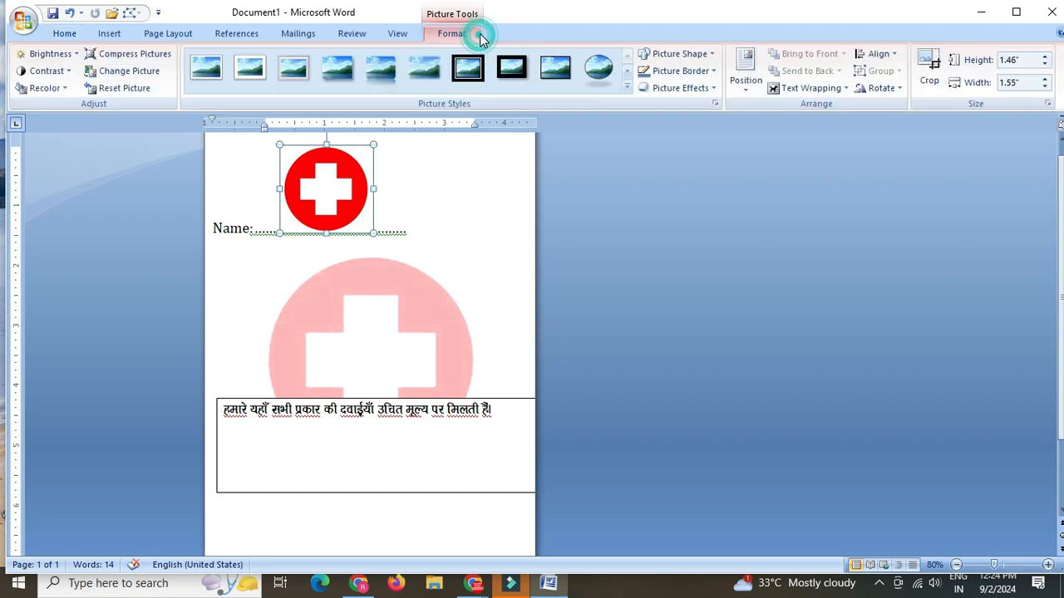
pyautogui.click(796, 88)
pyautogui.click(810, 124)
pyautogui.moveTo(357, 200); pyautogui.dragTo(283, 548)
pyautogui.scroll(-2, 287, 467)
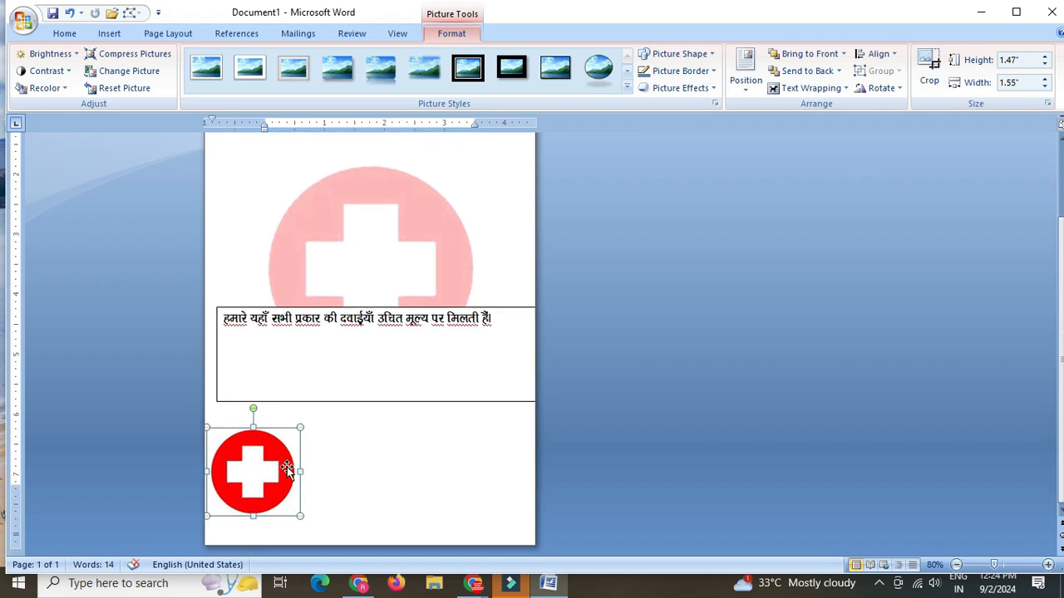
pyautogui.moveTo(300, 427); pyautogui.dragTo(265, 460)
pyautogui.moveTo(240, 496); pyautogui.dragTo(260, 457)
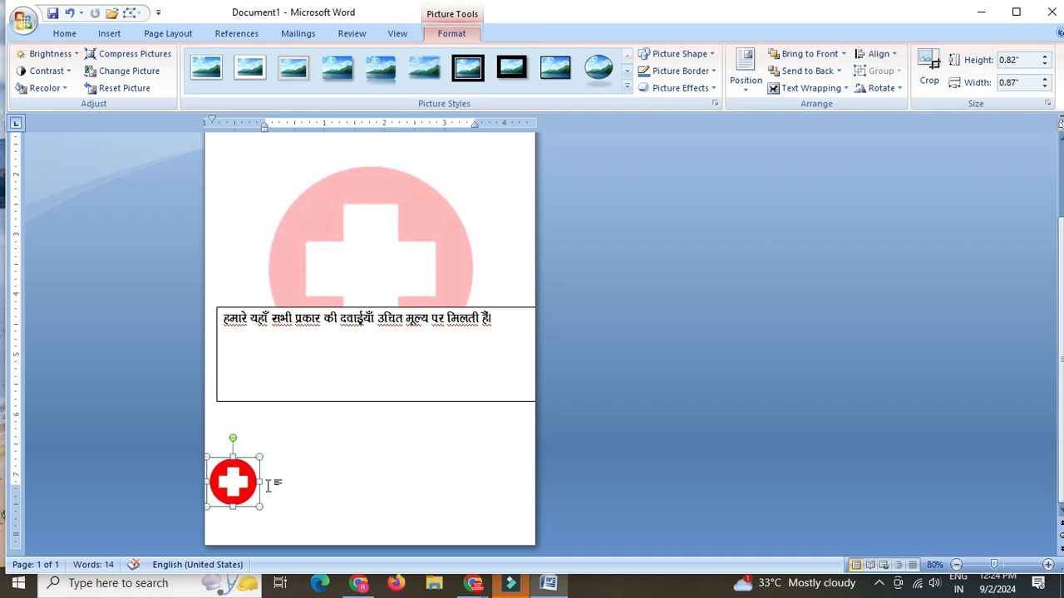
# - Move the Hindi text rectangle down to the page's bottom edge and place the small red cross inside it, below the sentence
pyautogui.click(330, 403)
pyautogui.click(333, 492)
pyautogui.scroll(-2, 334, 493)
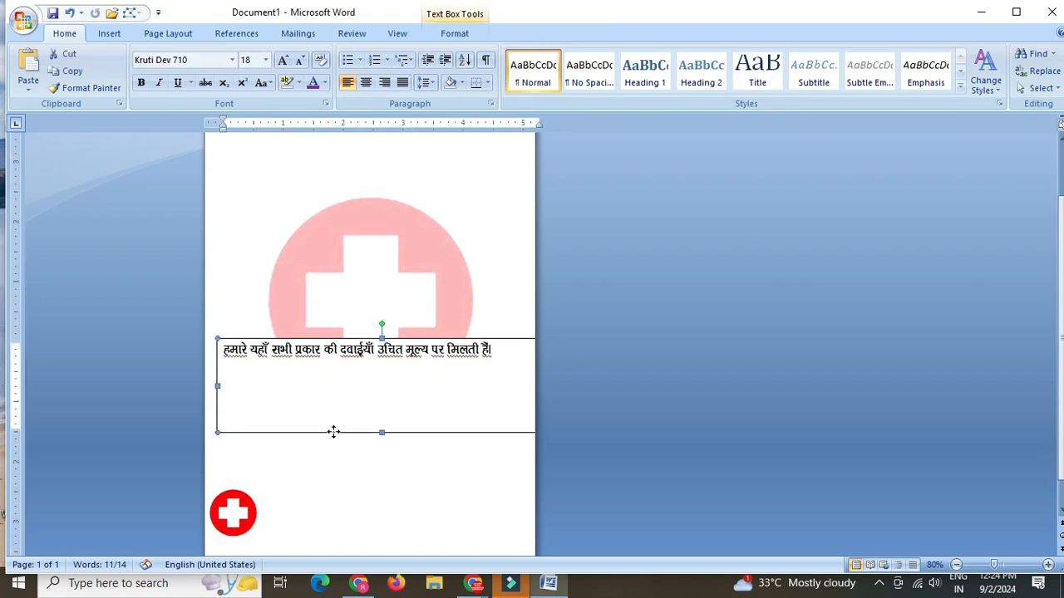
pyautogui.scroll(-1, 308, 549)
pyautogui.moveTo(315, 532); pyautogui.dragTo(321, 542)
pyautogui.moveTo(233, 484); pyautogui.dragTo(236, 490)
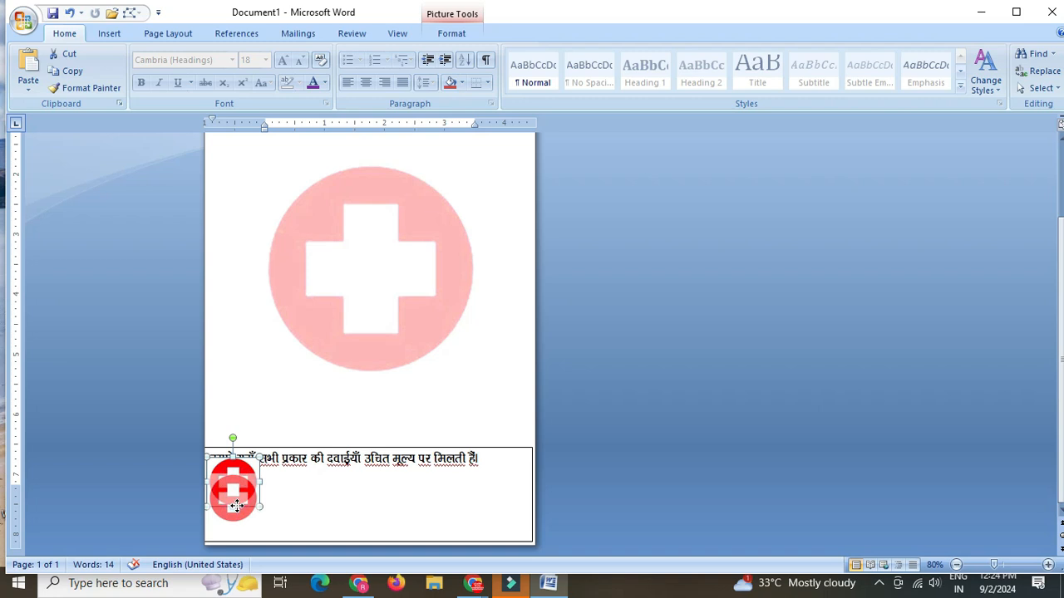
pyautogui.moveTo(235, 506); pyautogui.dragTo(237, 505)
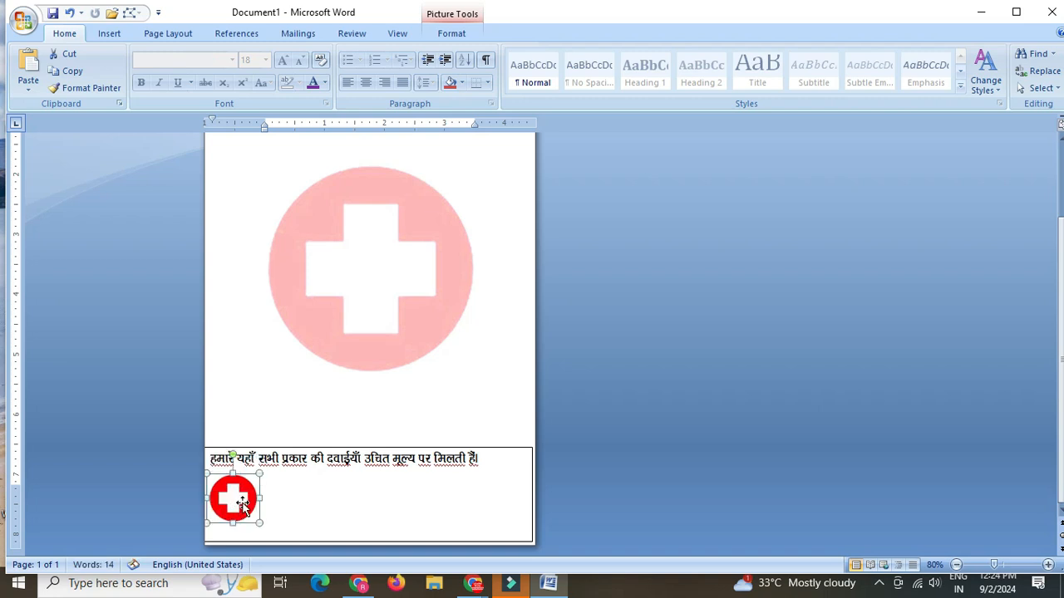
# - Center the Hindi sentence horizontally in the footer rectangle
pyautogui.click(202, 467)
pyautogui.click(210, 454)
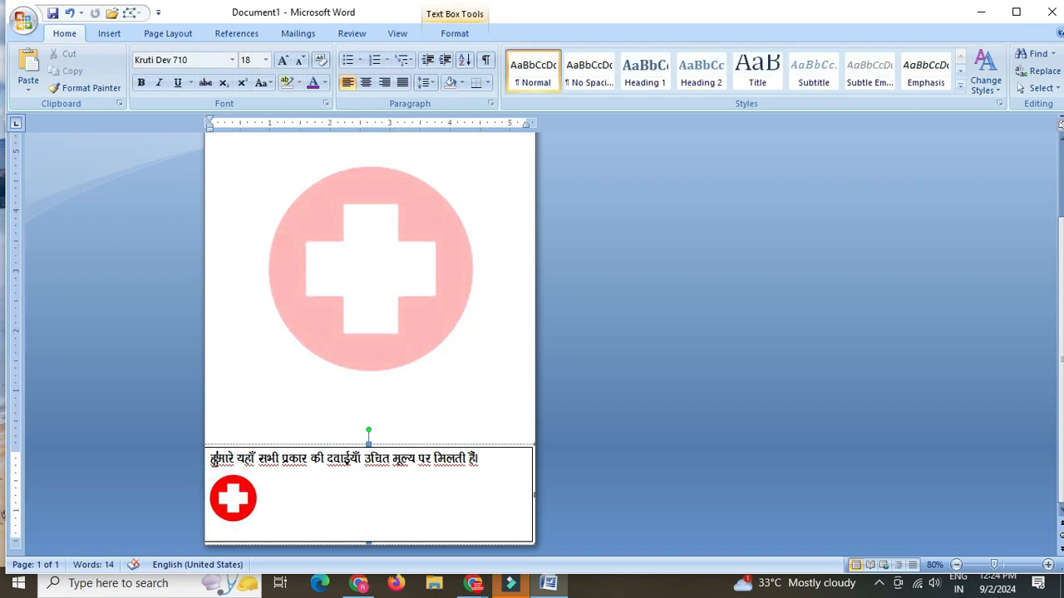
pyautogui.moveTo(210, 458); pyautogui.dragTo(468, 463)
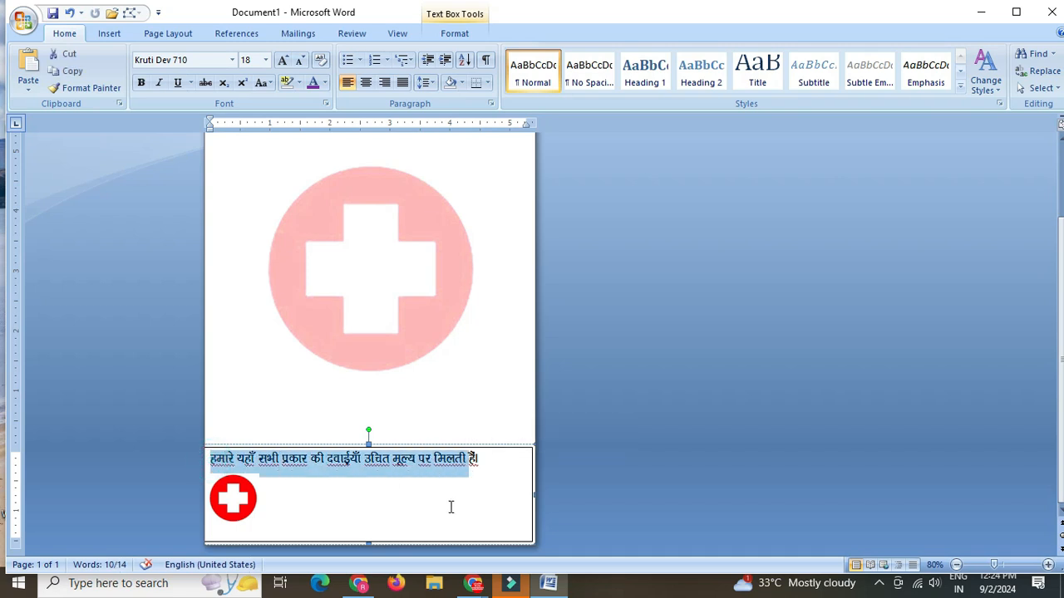
pyautogui.click(366, 82)
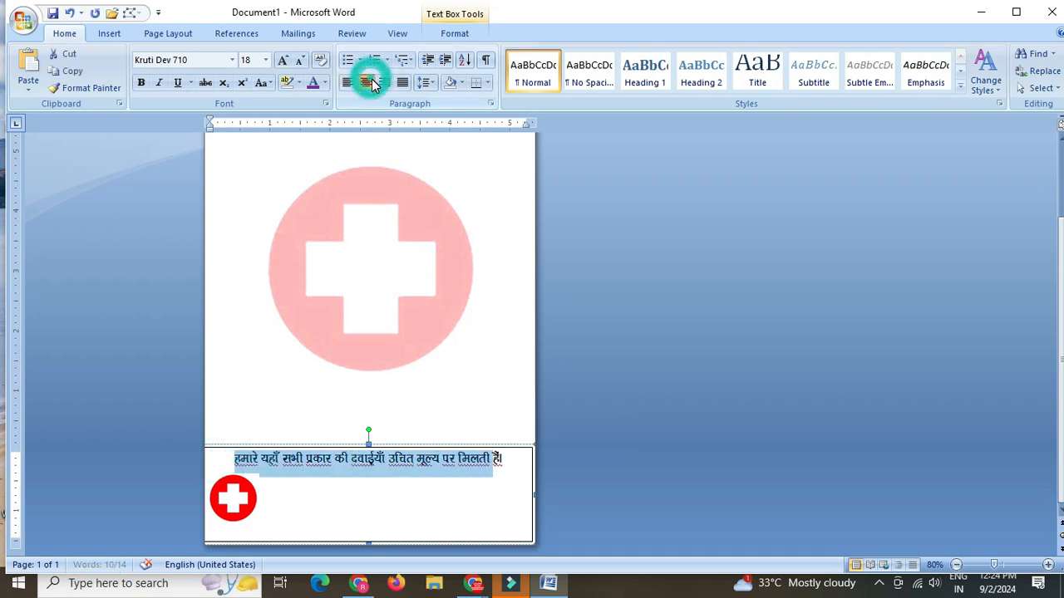
pyautogui.click(316, 524)
# - Nudge the small red cross slightly up and to the left inside the footer rectangle
pyautogui.click(249, 501)
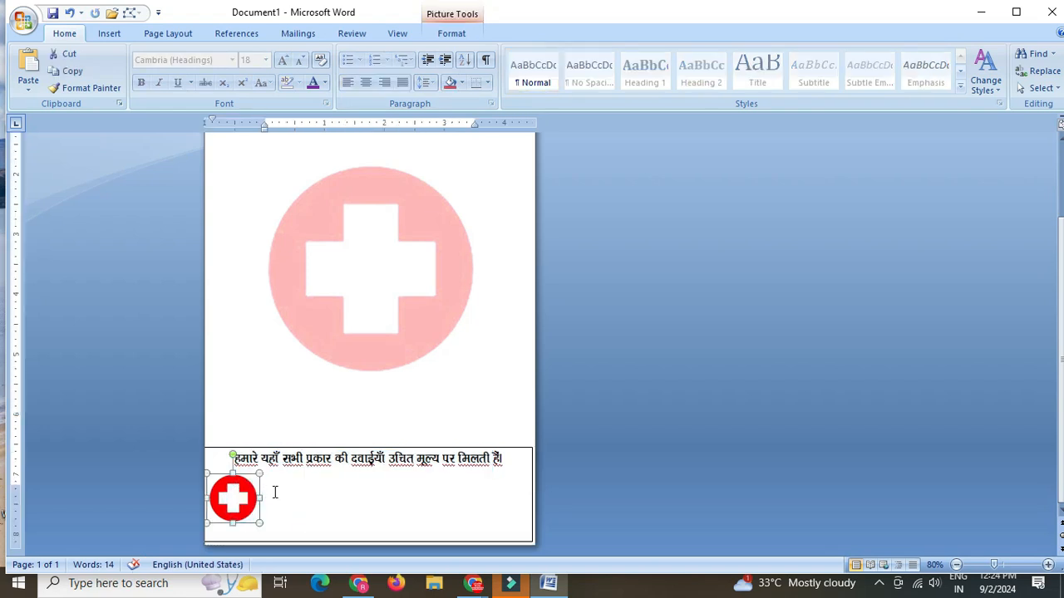
pyautogui.hotkey('ctrl', 'Left')
pyautogui.hotkey('ctrl', 'Up')
pyautogui.hotkey('ctrl', 'Up')
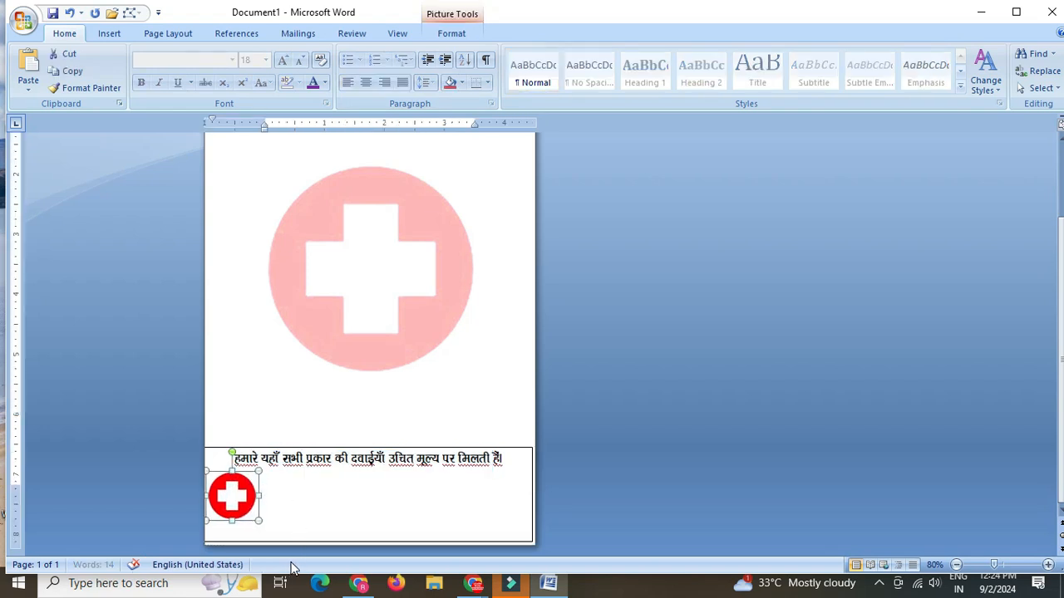
# - Indent the footer box's second line past the red cross and enter "फैमिली" in the Kruti Dev font
pyautogui.click(319, 517)
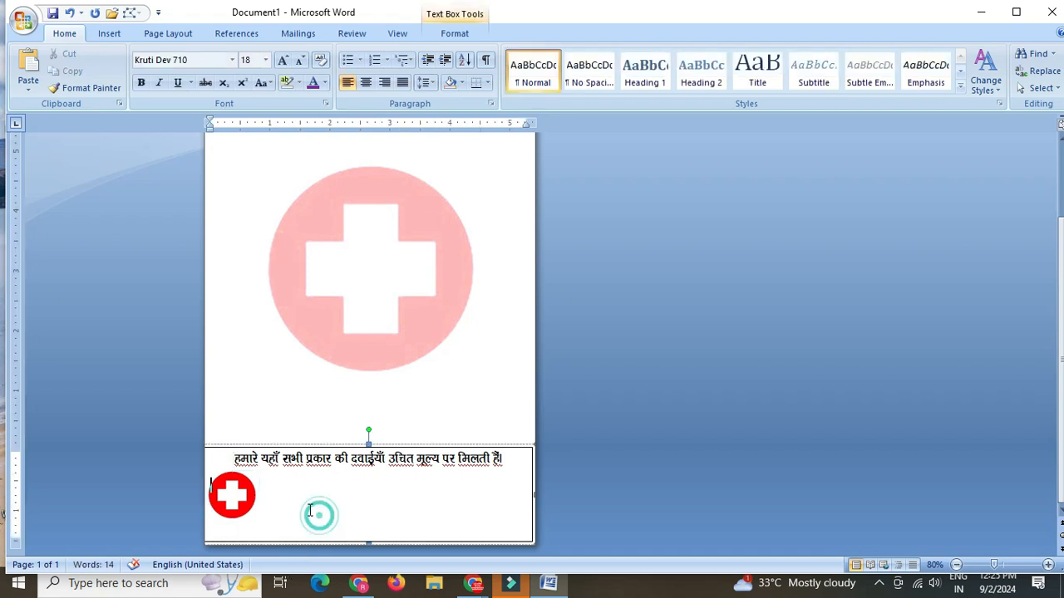
pyautogui.press('Tab')
pyautogui.press('Tab')
pyautogui.write('q')
pyautogui.press('BackSpace')
pyautogui.write('w')
pyautogui.press('BackSpace')
pyautogui.write('QSa')
pyautogui.press('BackSpace')
pyautogui.write('feyh')
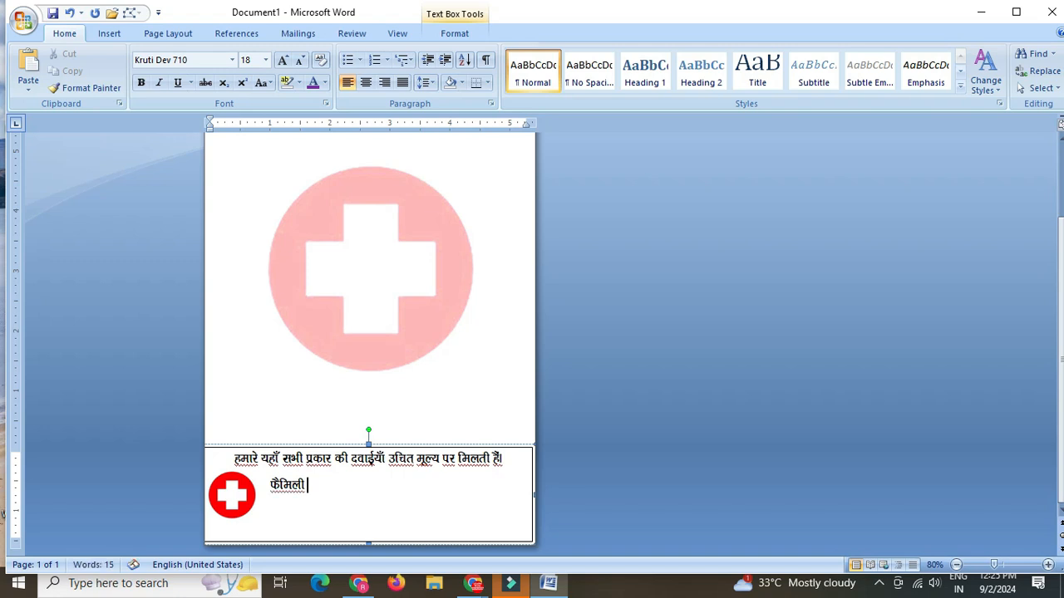
# - Continue the store name after "फैमिली" with "मेडिकल स्टोर"
pyautogui.write(' esaAMdt')
pyautogui.press('BackSpace')
pyautogui.write('y')
pyautogui.press('BackSpace')
pyautogui.press('BackSpace')
pyautogui.press('BackSpace')
pyautogui.write('du')
pyautogui.press('BackSpace')
pyautogui.write('y LV')
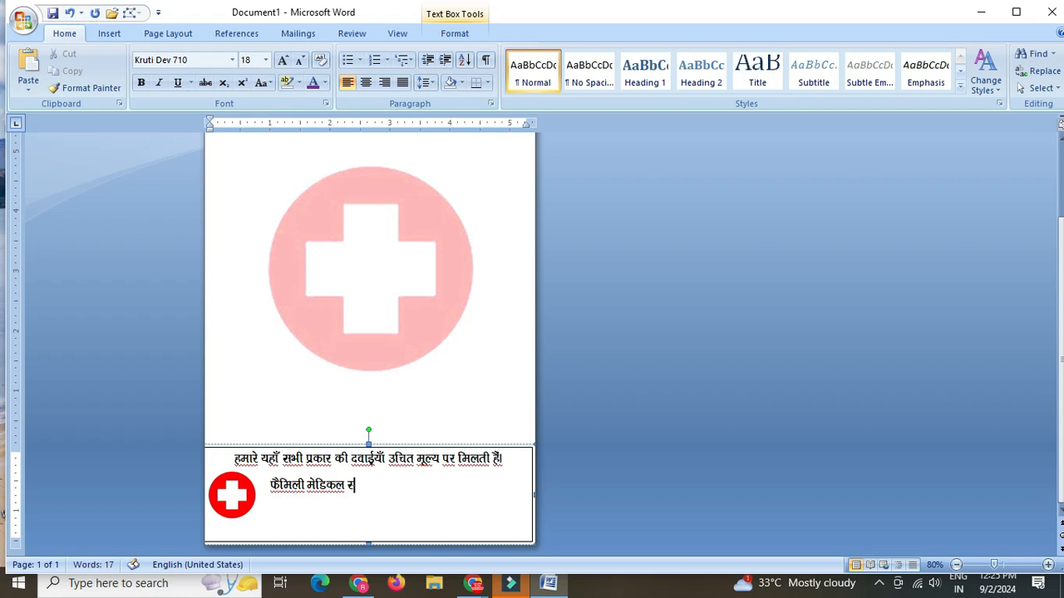
pyautogui.write('ksj')
# - Select the store name "फैमिली मेडिकल स्टोर" in the footer rectangle
pyautogui.moveTo(271, 485); pyautogui.dragTo(397, 500)
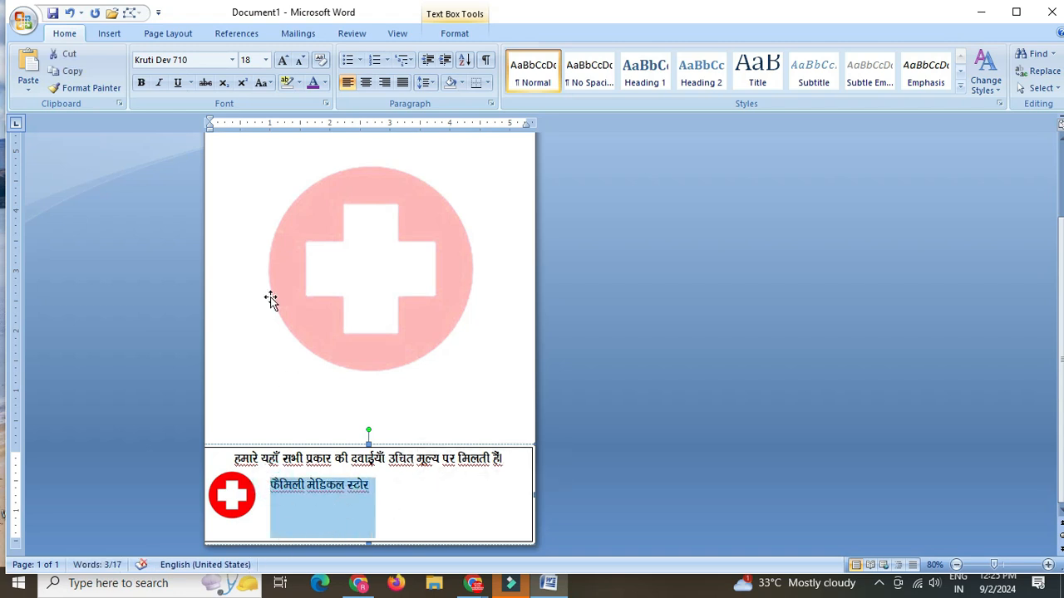